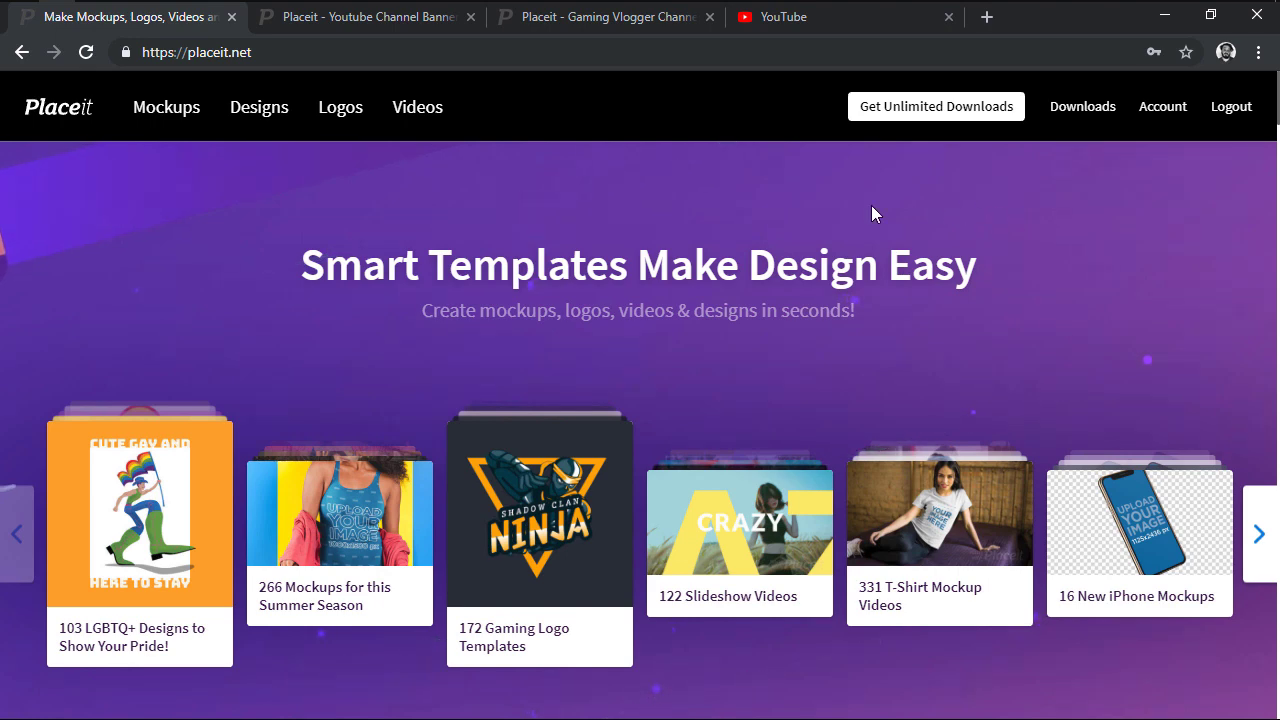
- Open Placeit's YouTube Banner Maker and scroll to templates such as Camping, The Vegan Cook and Gamerdude
{"action": "mouse_move", "coordinate": [277, 123]}
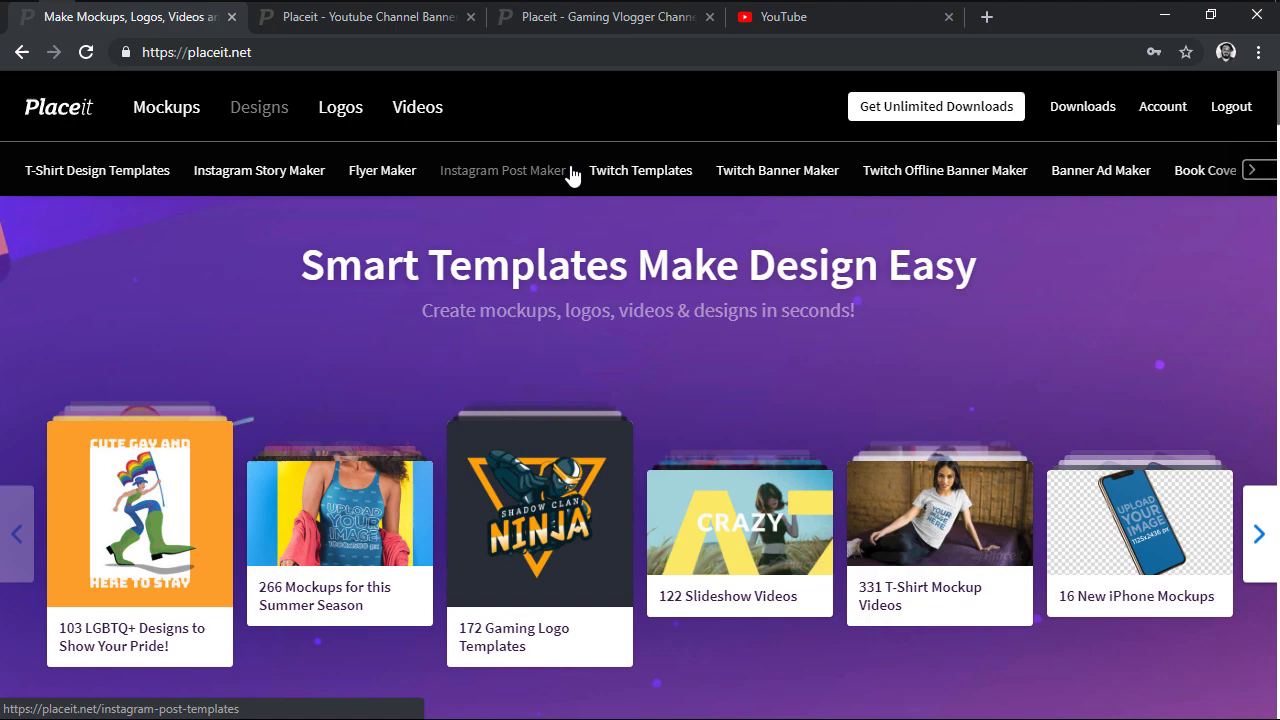
{"action": "left_click", "coordinate": [1252, 170]}
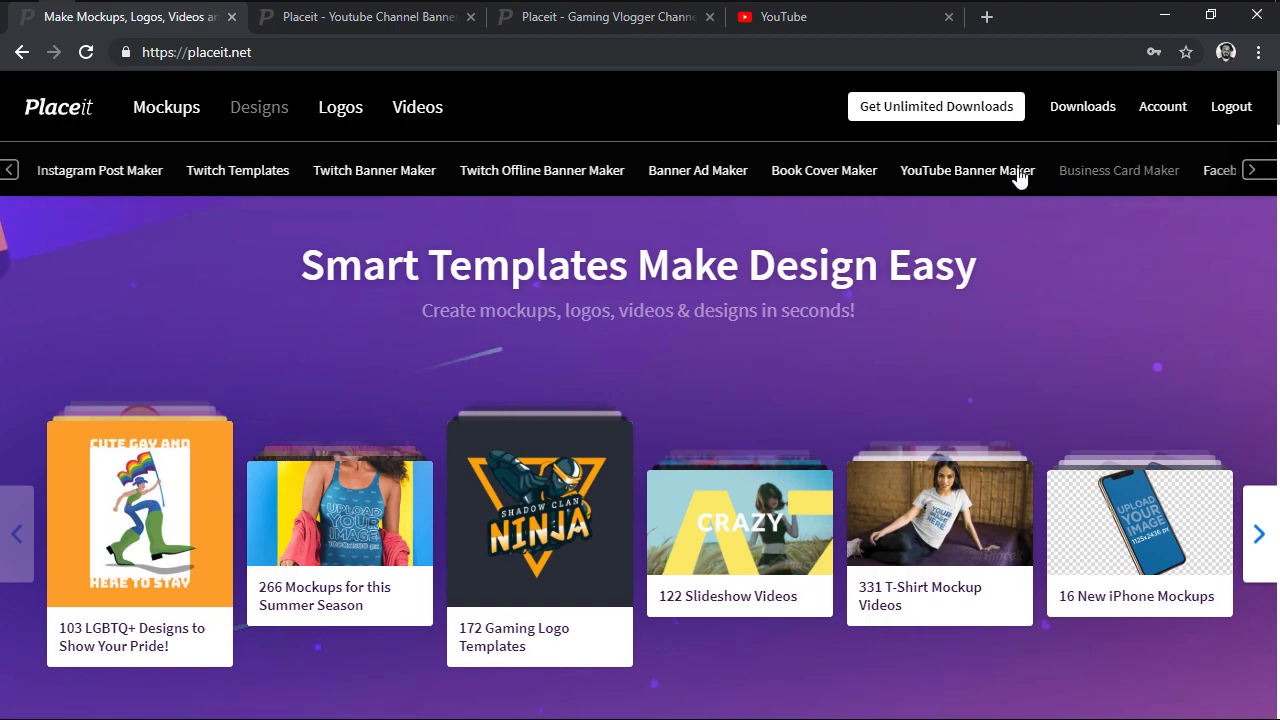
{"action": "left_click", "coordinate": [1016, 172]}
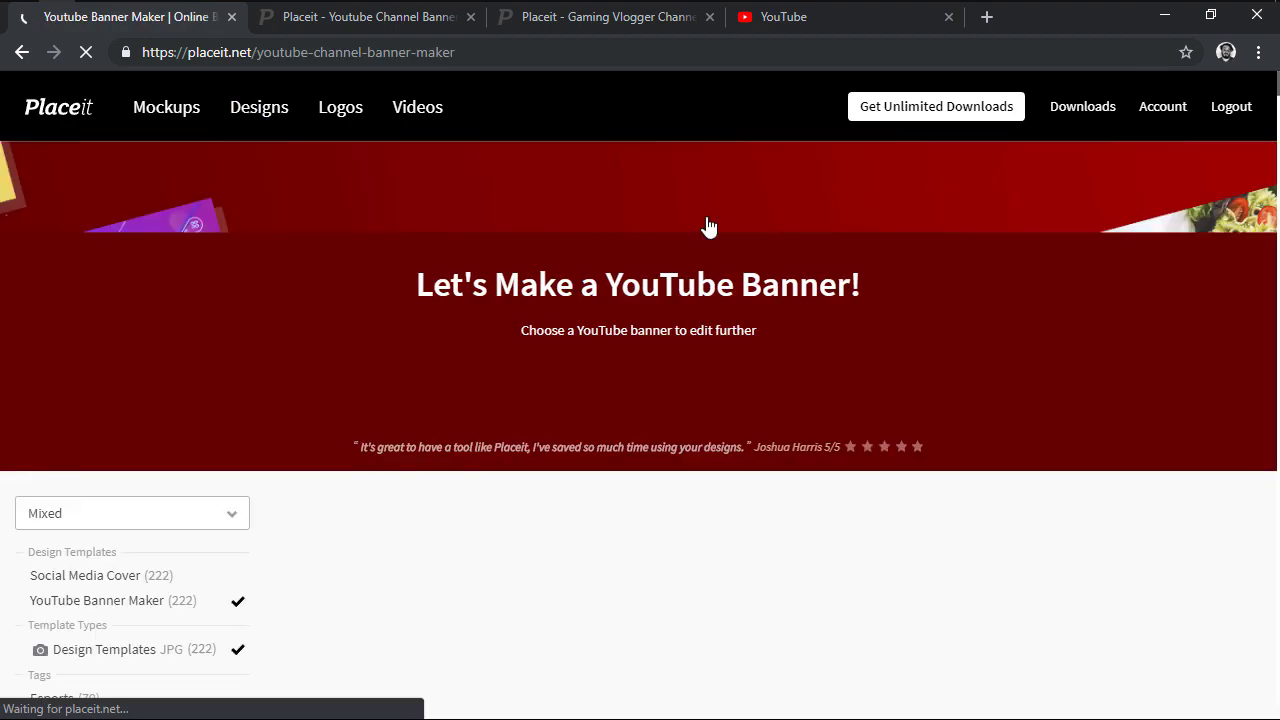
{"action": "scroll", "coordinate": [283, 349], "scroll_direction": "down", "scroll_amount": 4}
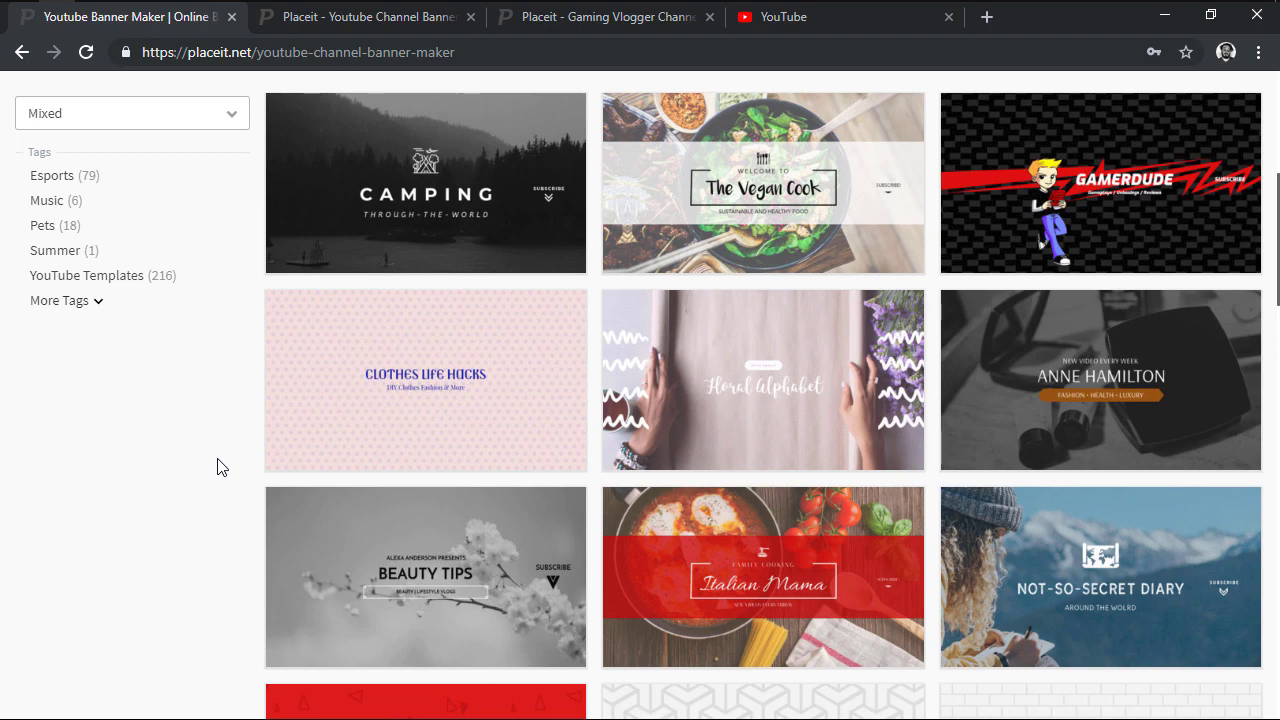
- Switch between the Game Master and Geek Time banner editors, then preview the finished StarGazer banner image
{"action": "left_click", "coordinate": [408, 17]}
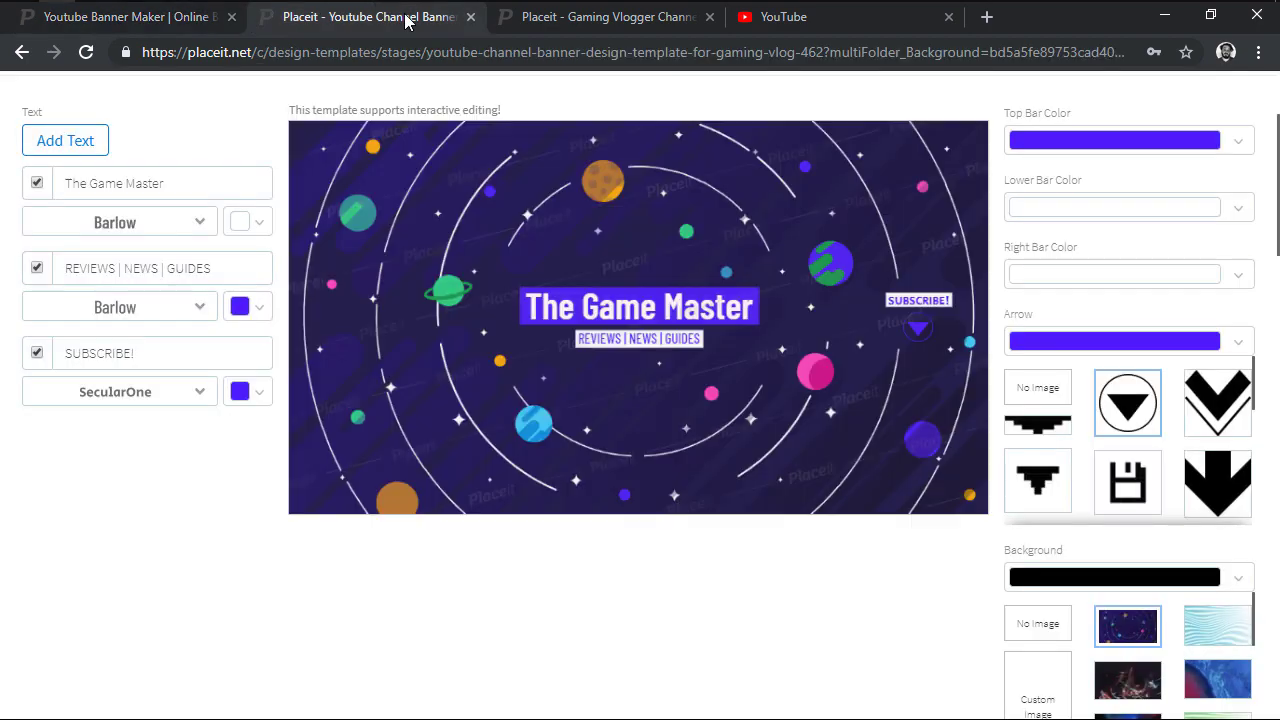
{"action": "left_click", "coordinate": [576, 20]}
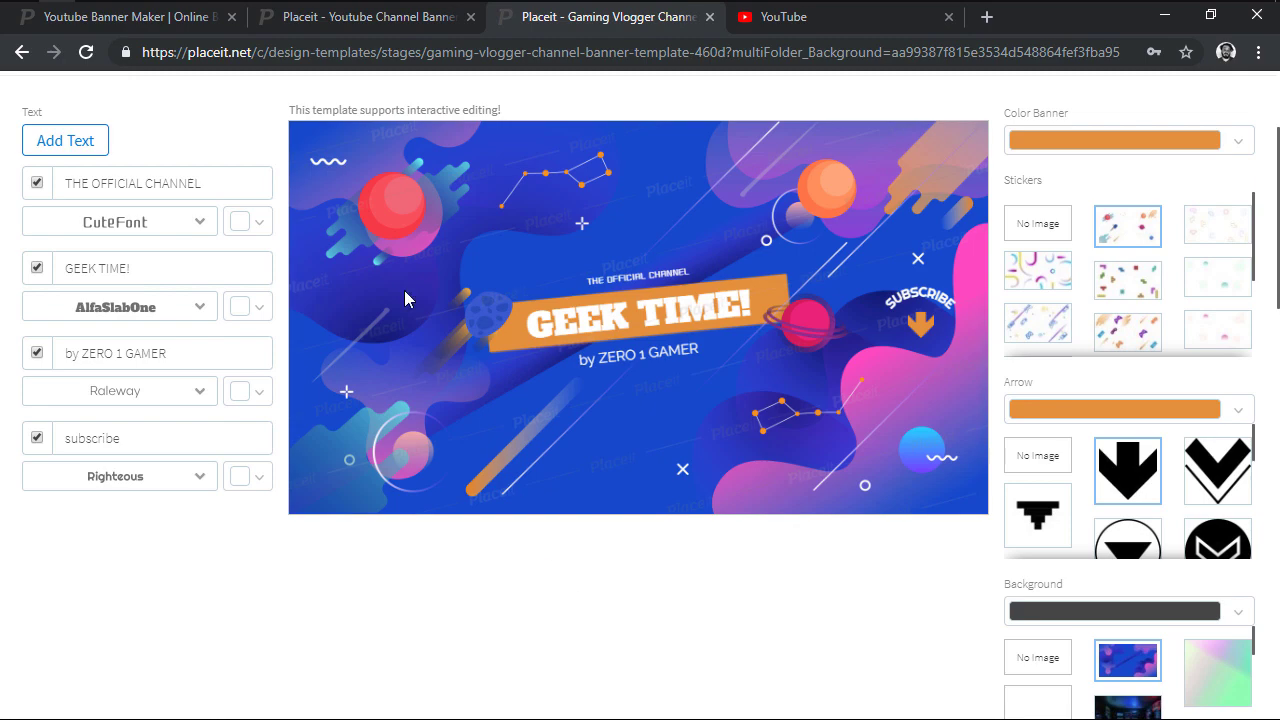
{"action": "left_click", "coordinate": [130, 12]}
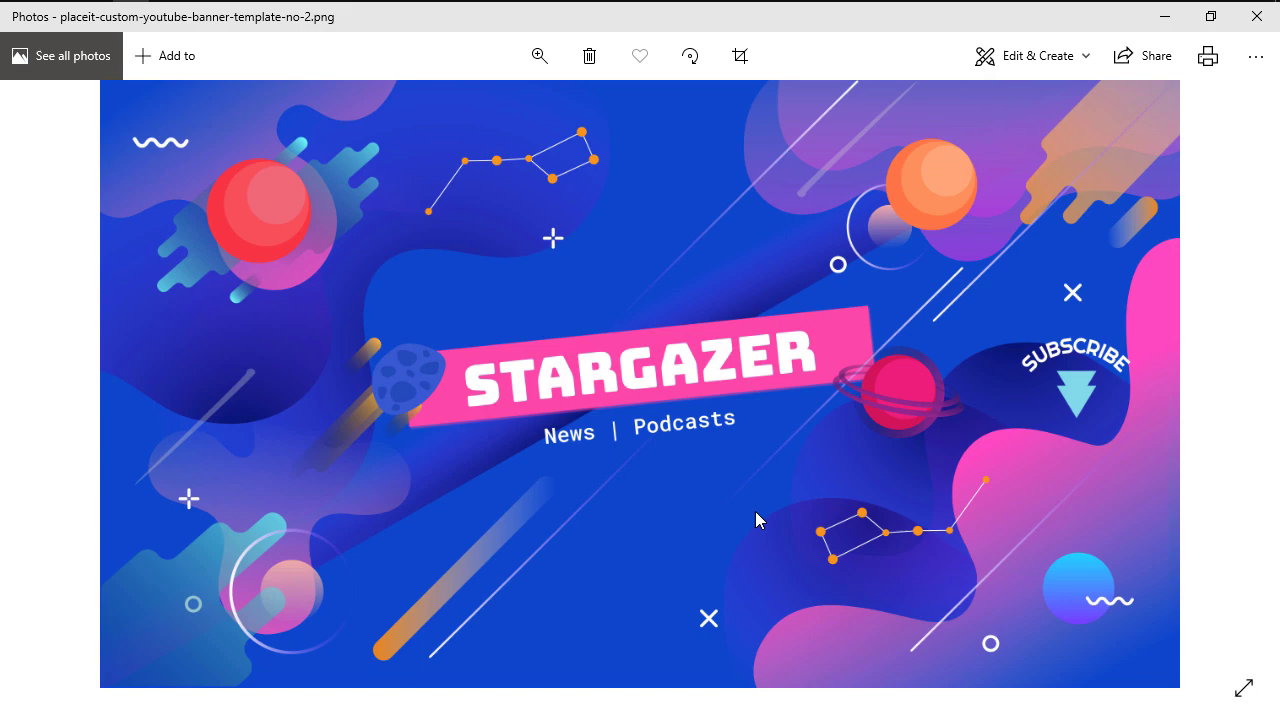
- Back in the Game Master editor, replace the title 'The Game Master' with 'StarGazer'
{"action": "left_click", "coordinate": [1163, 22]}
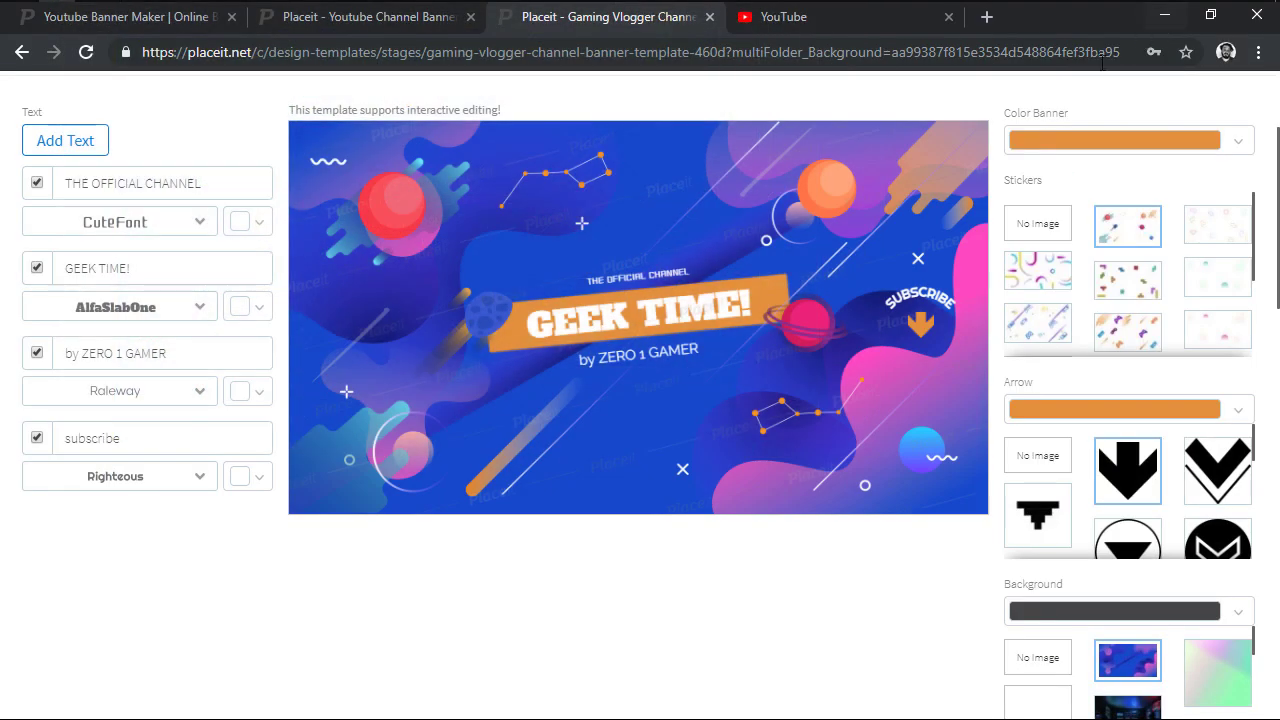
{"action": "left_click", "coordinate": [393, 22]}
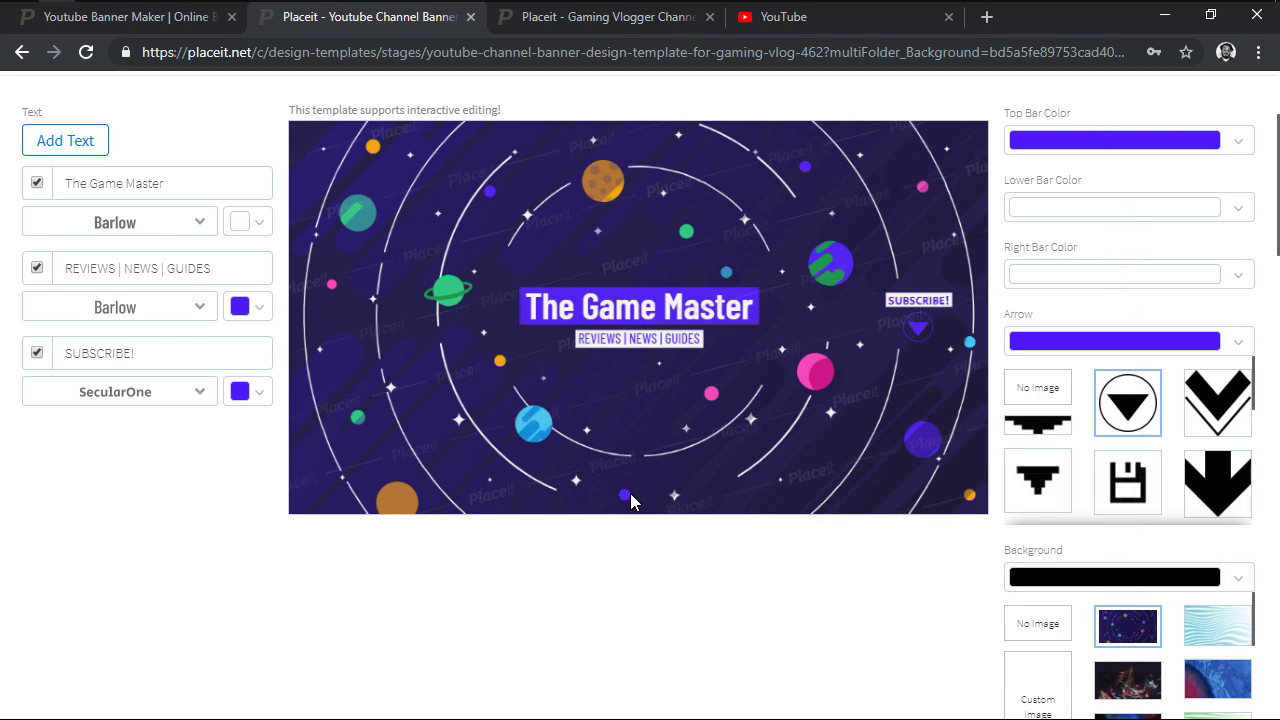
{"action": "triple_click", "coordinate": [263, 184]}
{"action": "type", "text": "StarGazer"}
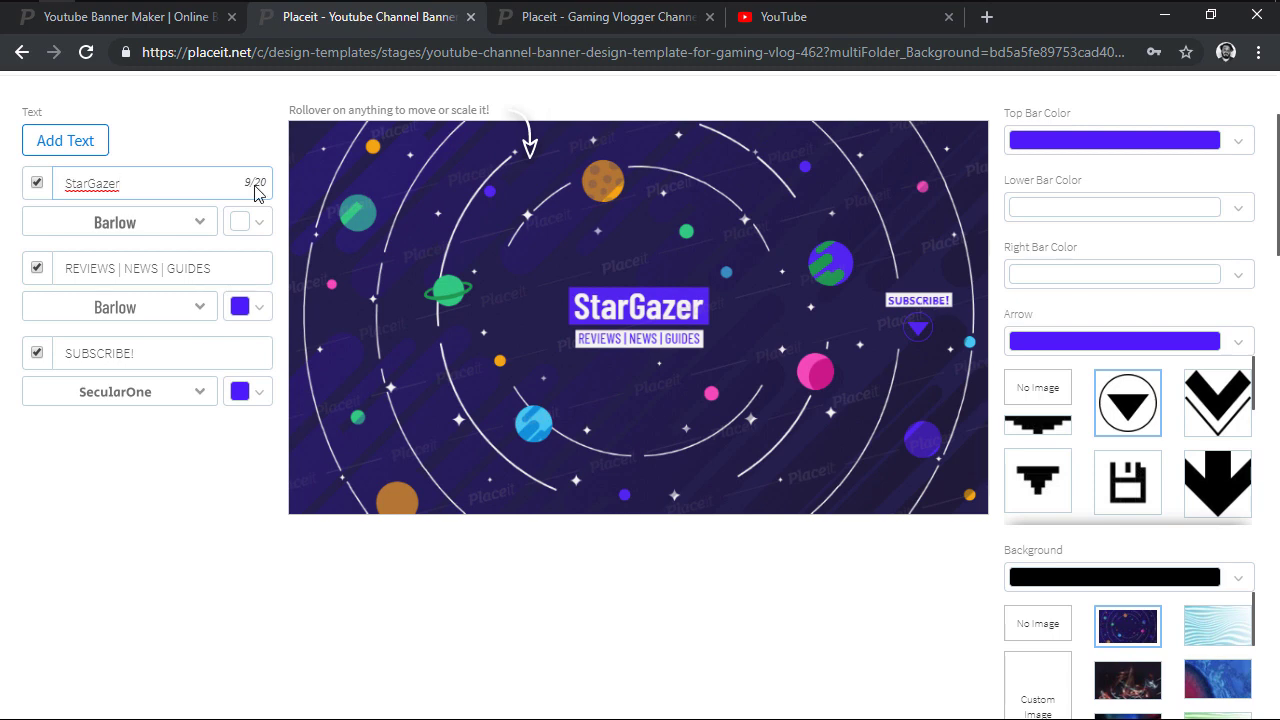
- Set the StarGazer title font to Amaranth and keep its colour white
{"action": "left_click", "coordinate": [200, 222]}
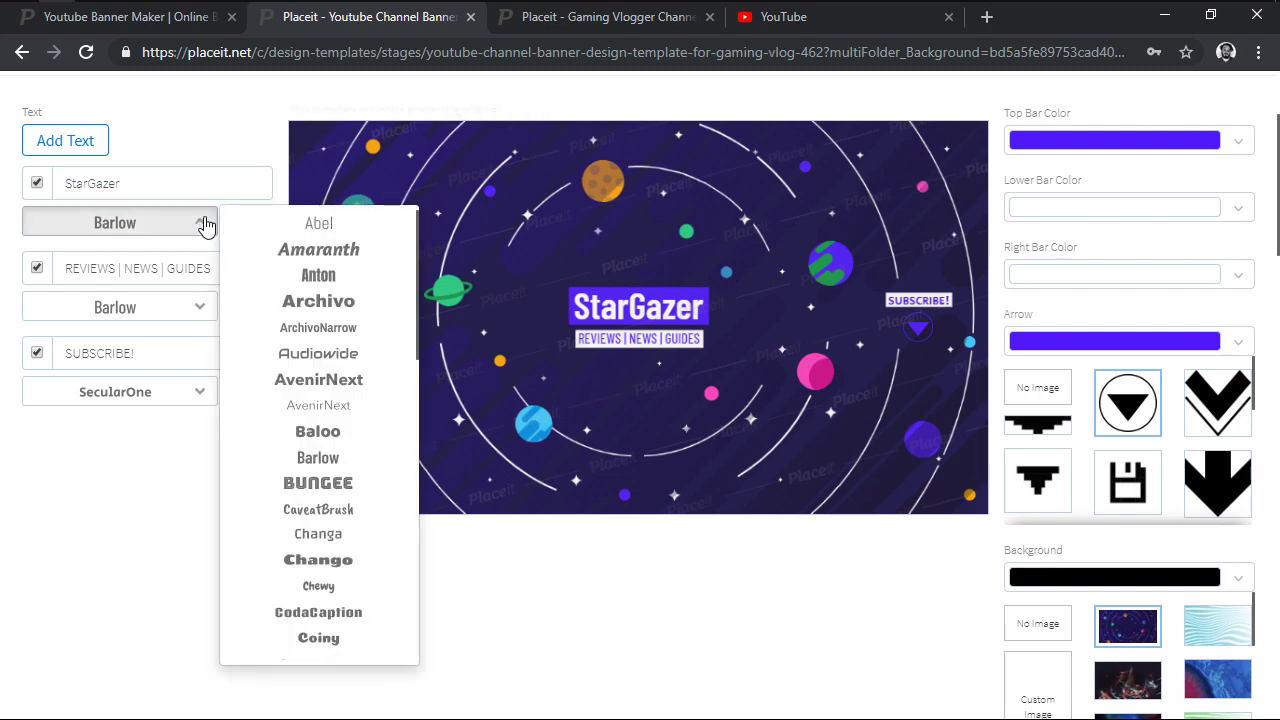
{"action": "left_click", "coordinate": [308, 252]}
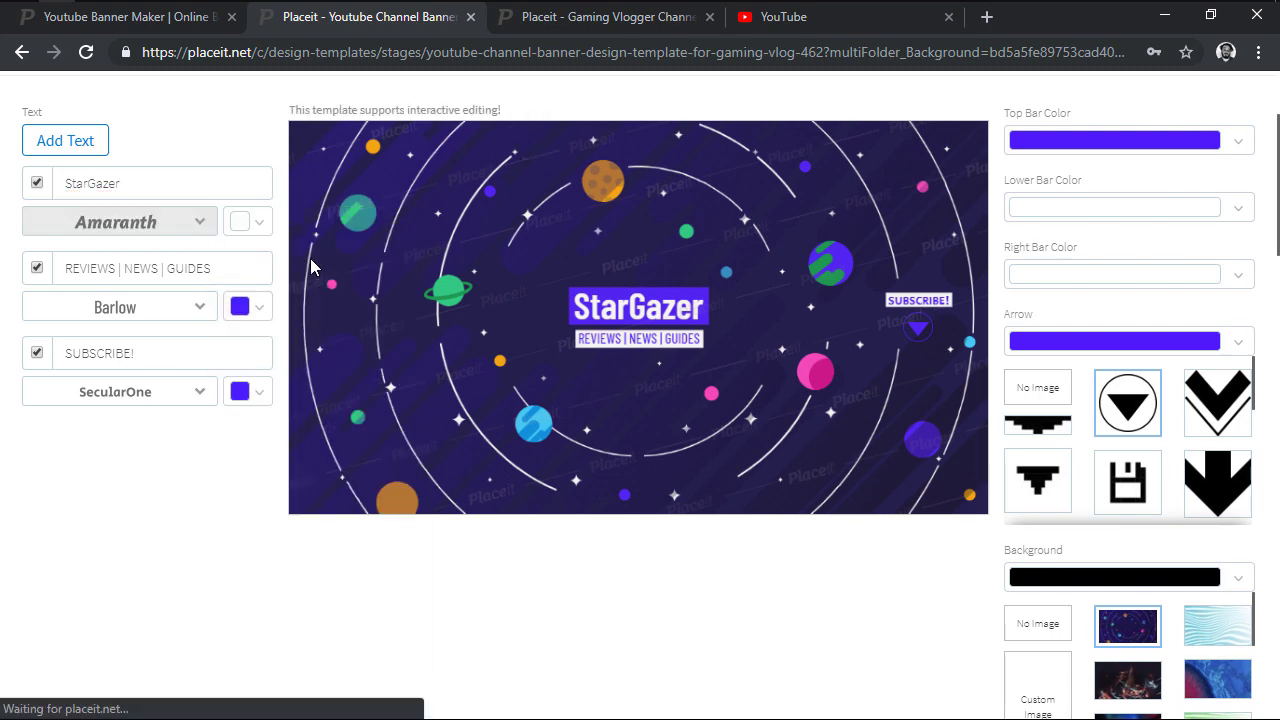
{"action": "left_click", "coordinate": [263, 232]}
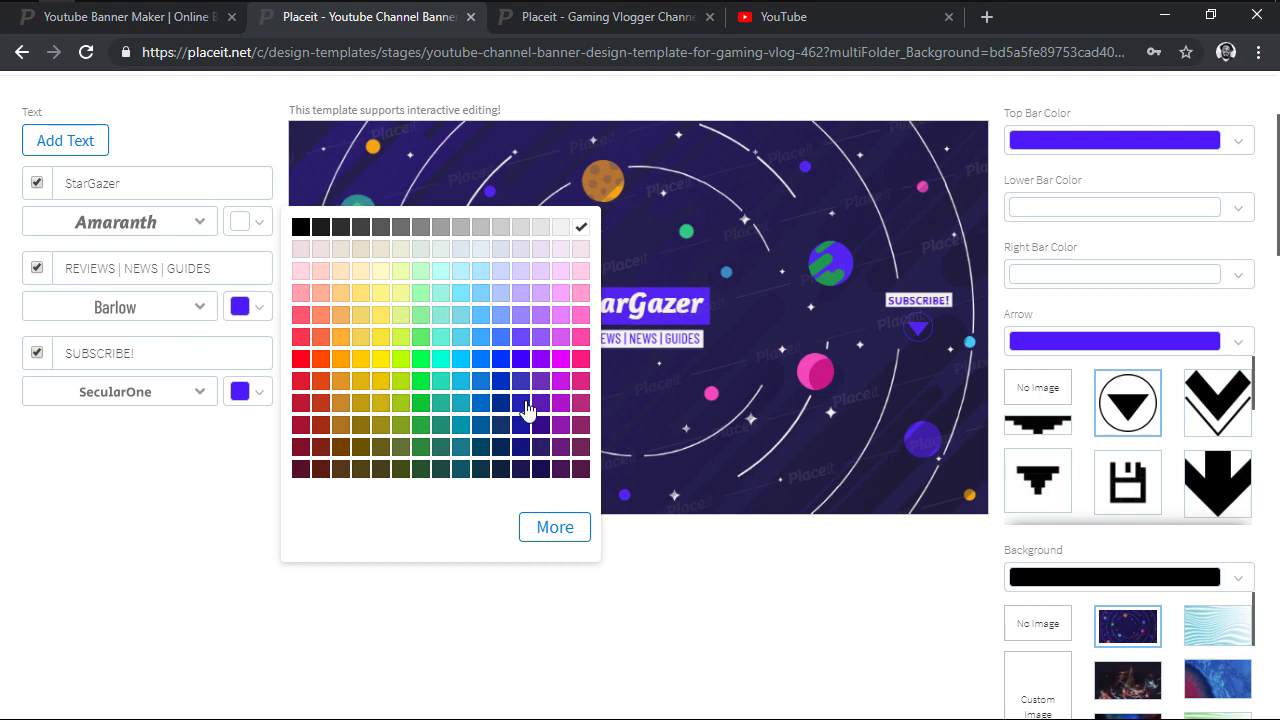
{"action": "left_click", "coordinate": [545, 530]}
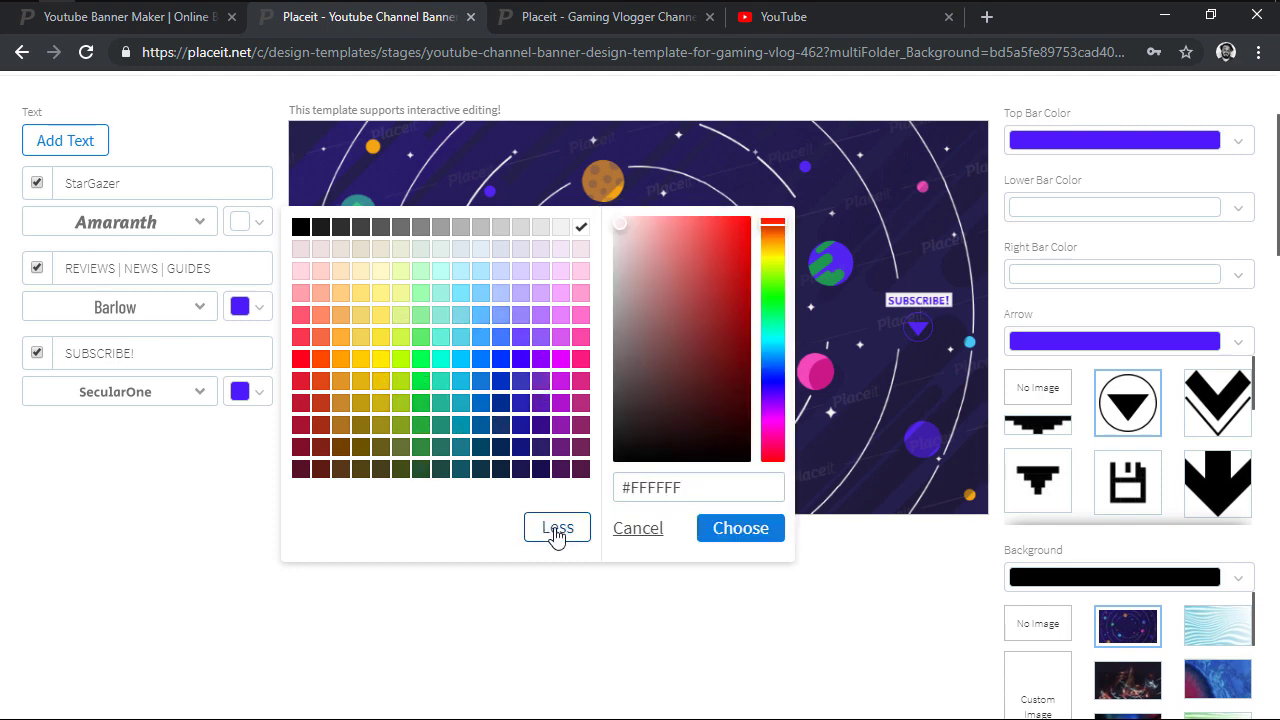
{"action": "left_click_drag", "start_coordinate": [687, 326], "coordinate": [771, 362]}
{"action": "left_click", "coordinate": [557, 528]}
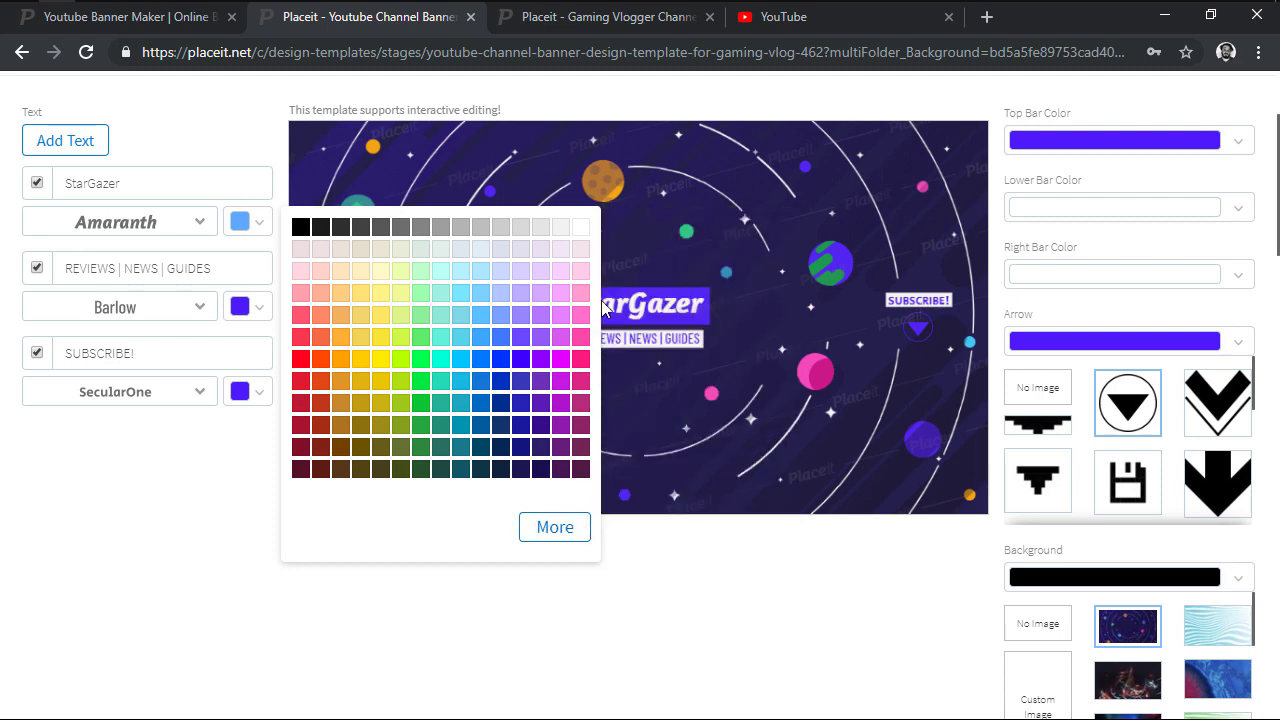
{"action": "left_click", "coordinate": [582, 231]}
- Change the subtitle to 'NEWS | PODCASTS' in pink Mada
{"action": "triple_click", "coordinate": [130, 268]}
{"action": "type", "text": "NEWS | PODCASTS"}
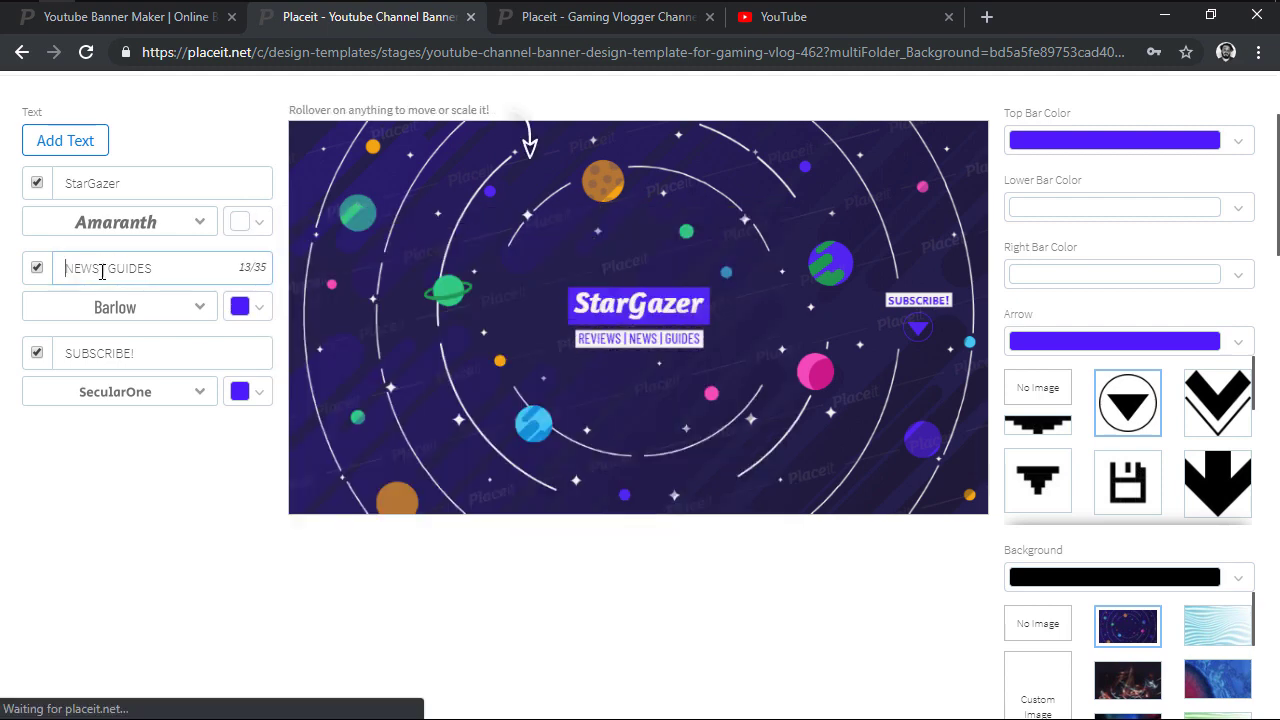
{"action": "left_click", "coordinate": [150, 307]}
{"action": "left_click", "coordinate": [318, 402]}
{"action": "left_click", "coordinate": [240, 307]}
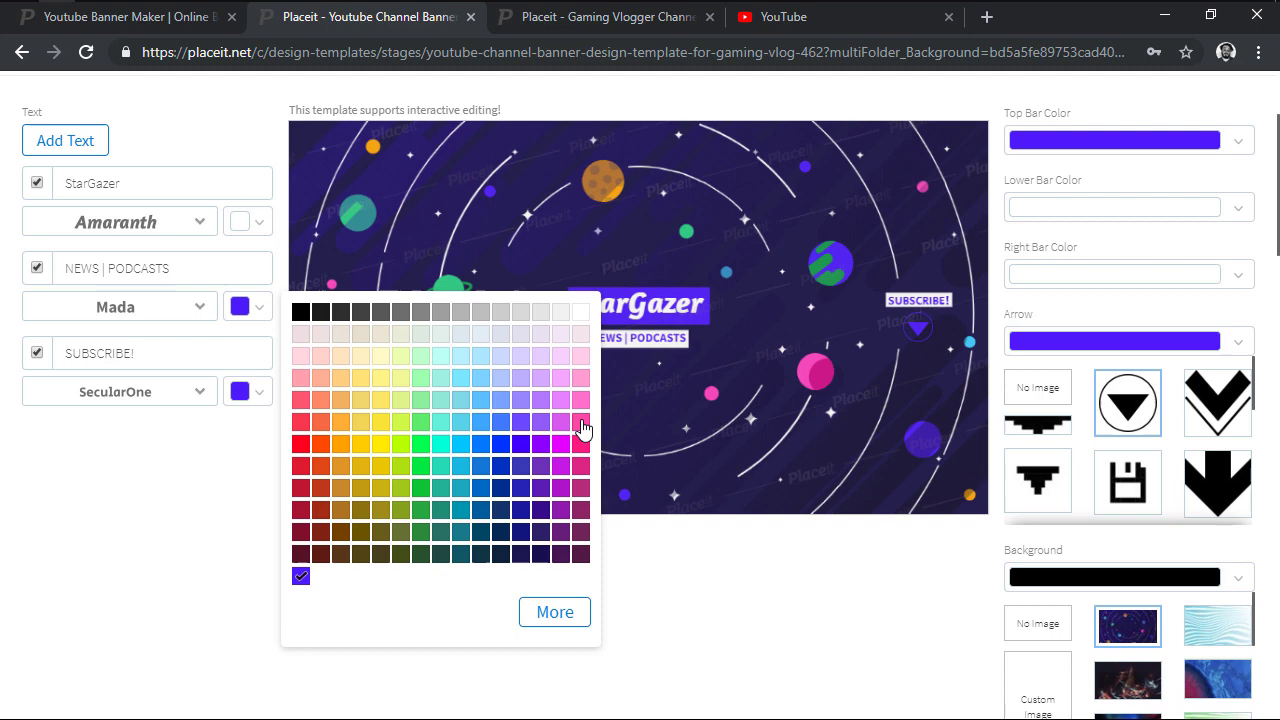
{"action": "left_click", "coordinate": [586, 429]}
- Make the SUBSCRIBE text white Mada, briefly hiding and re-showing the subtitle
{"action": "left_click", "coordinate": [240, 391]}
{"action": "left_click", "coordinate": [115, 391]}
{"action": "left_click", "coordinate": [314, 591]}
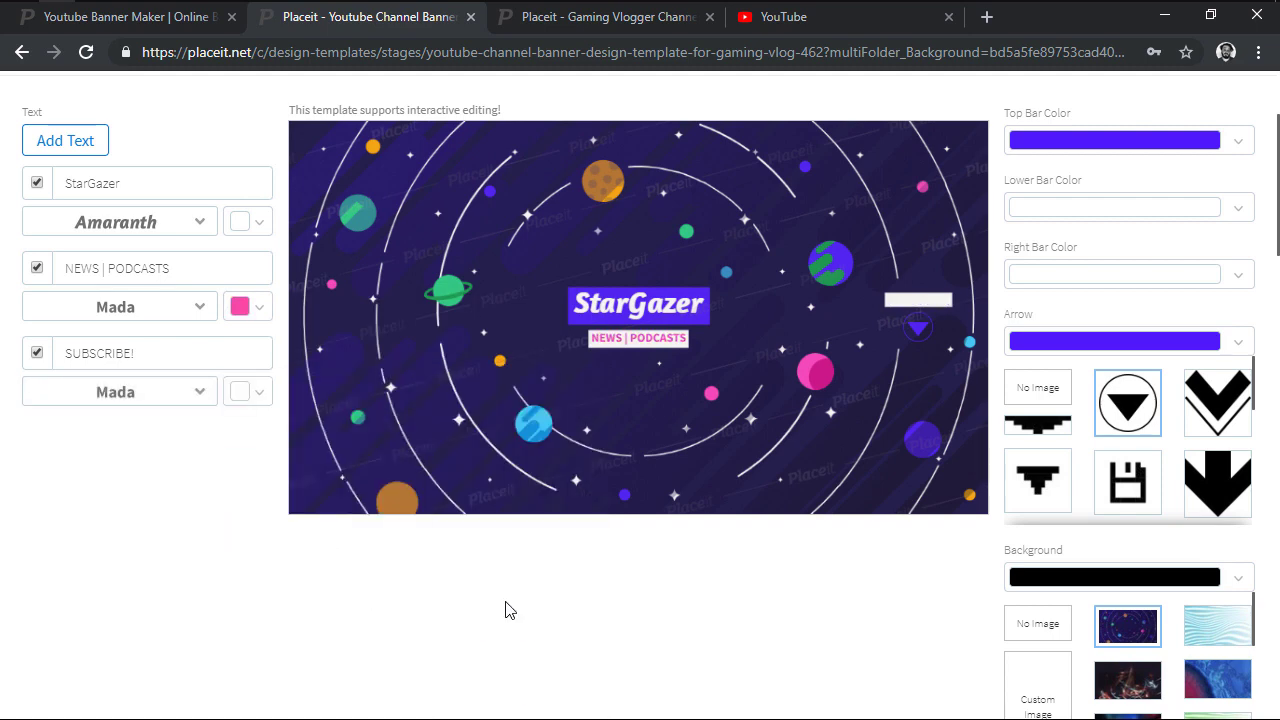
{"action": "left_click", "coordinate": [37, 269]}
{"action": "left_click", "coordinate": [37, 269]}
- Make the top title bar and the right SUBSCRIBE bar pink
{"action": "left_click", "coordinate": [1238, 145]}
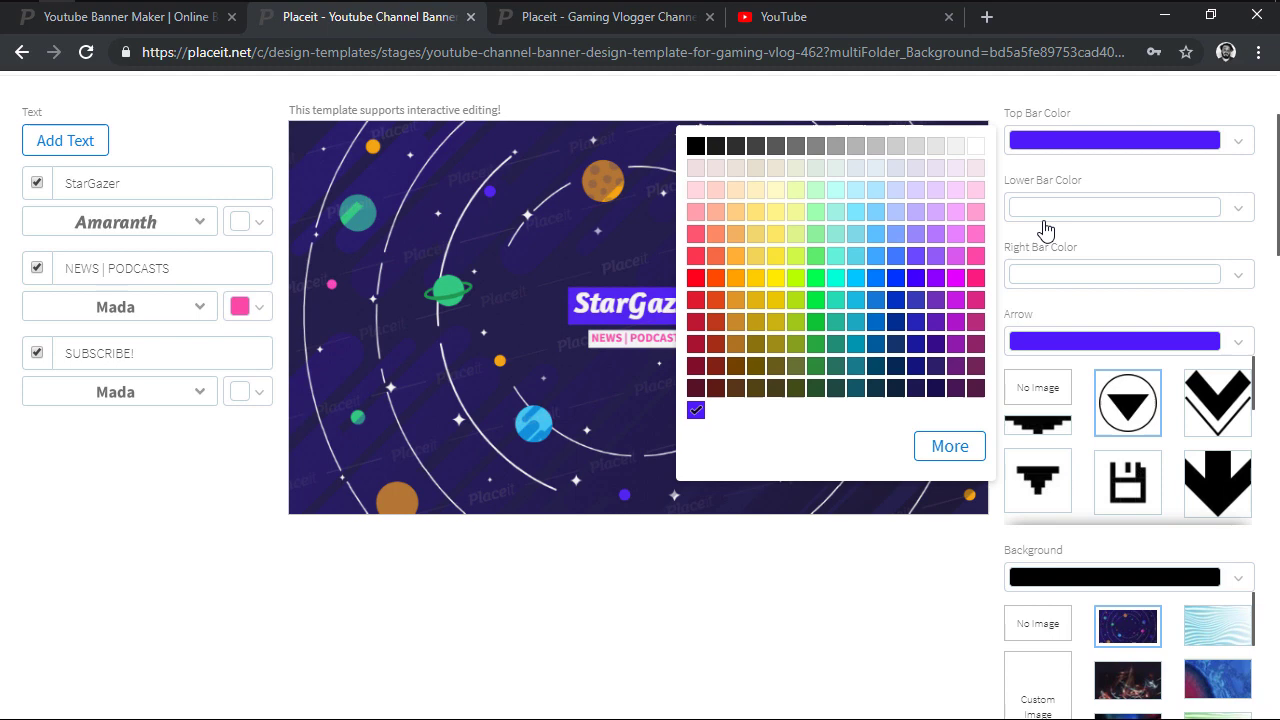
{"action": "left_click", "coordinate": [975, 261]}
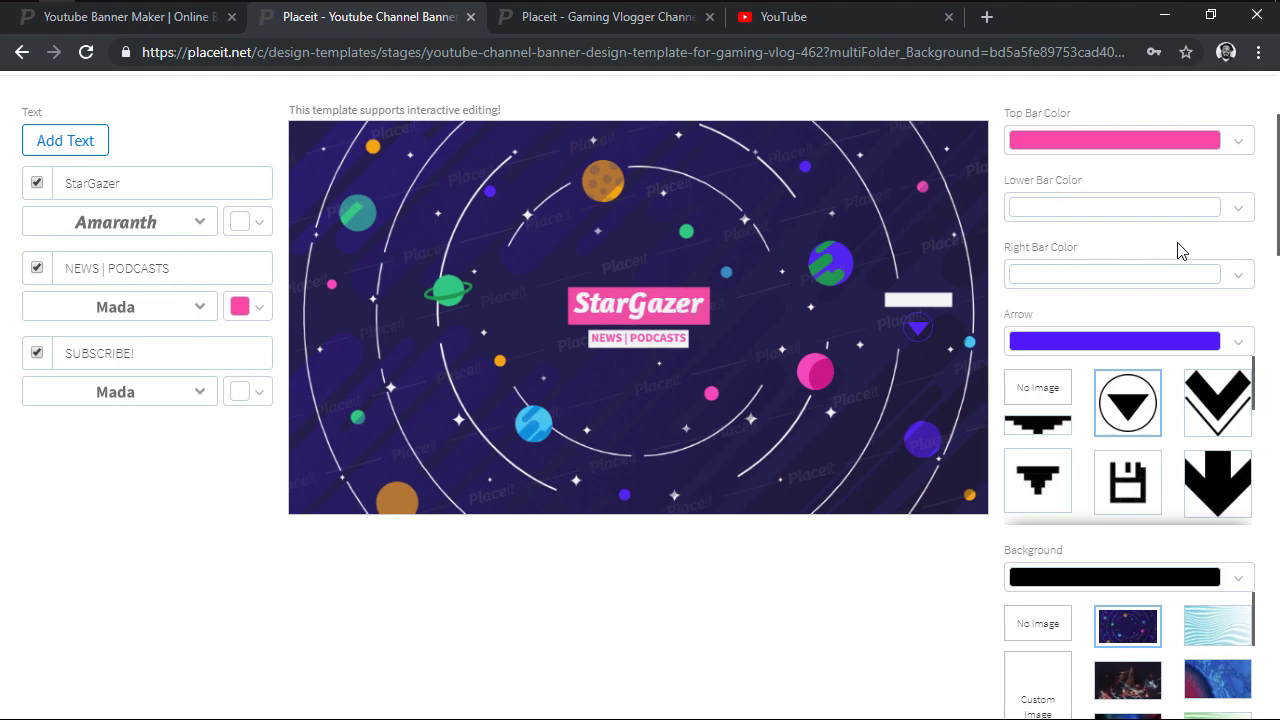
{"action": "left_click", "coordinate": [1238, 276]}
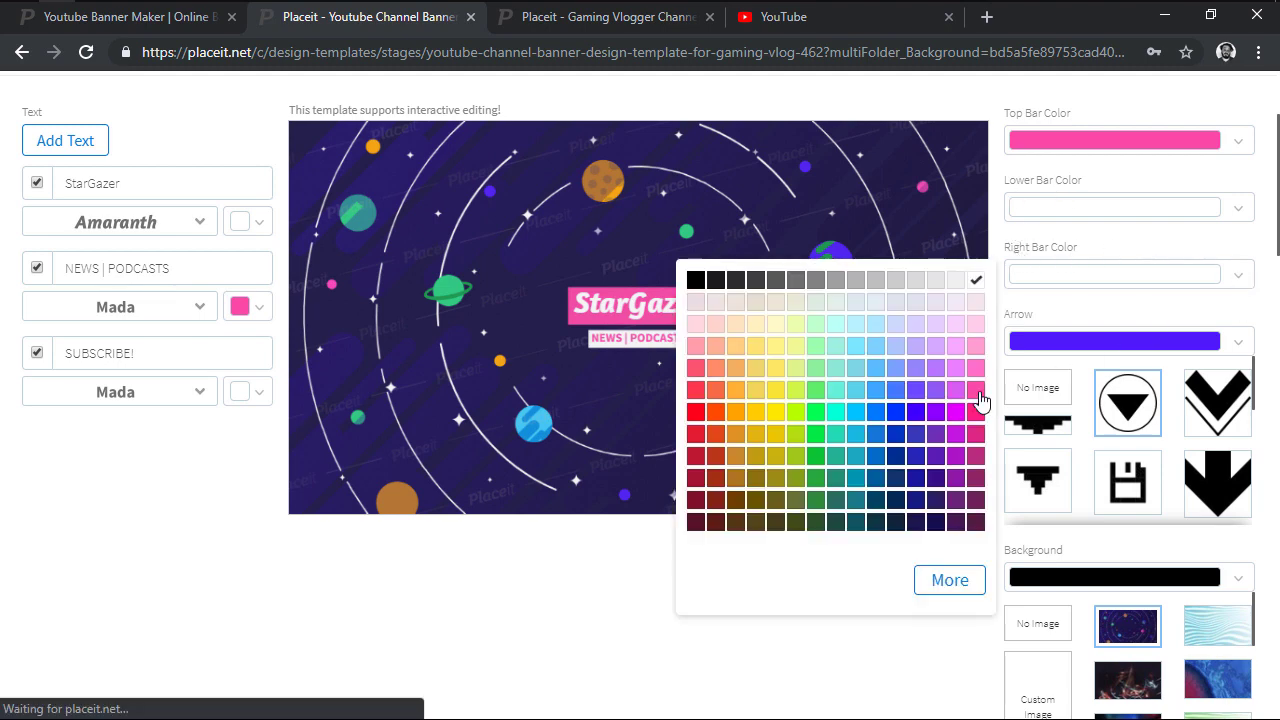
{"action": "left_click", "coordinate": [977, 392]}
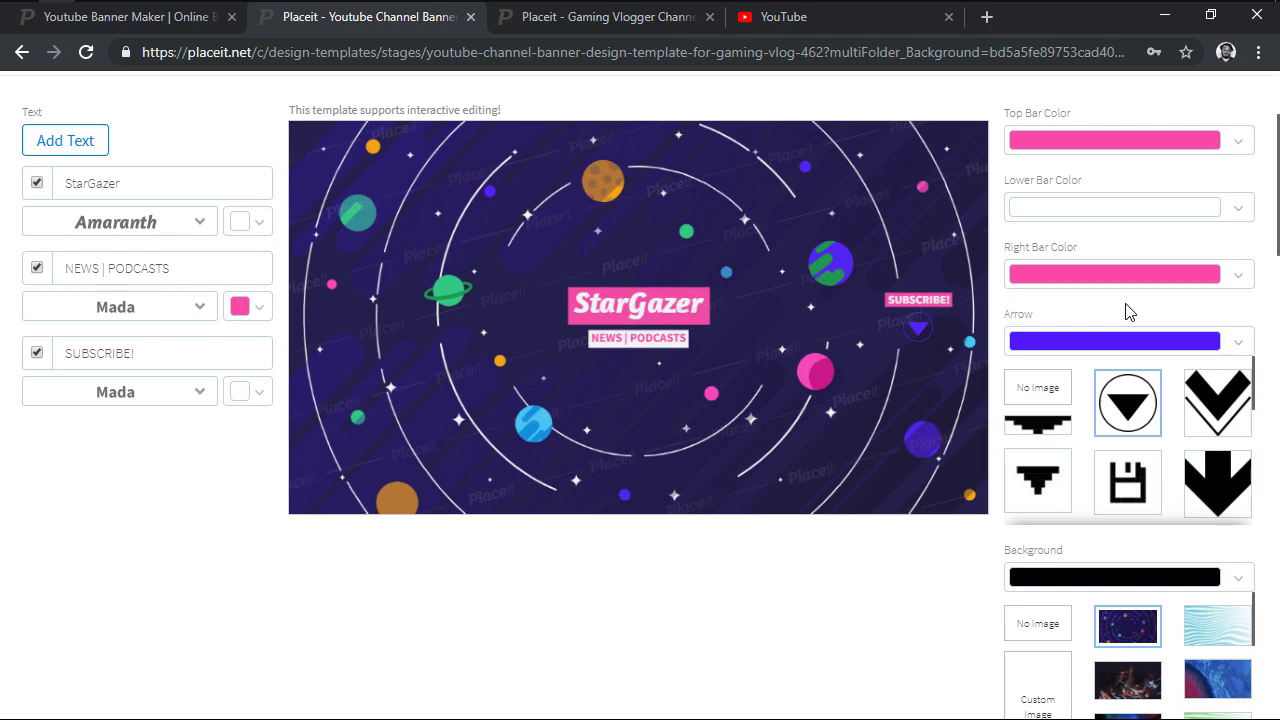
- Make the arrow hot pink and switch it to the V-shaped triangle design
{"action": "left_click", "coordinate": [1232, 344]}
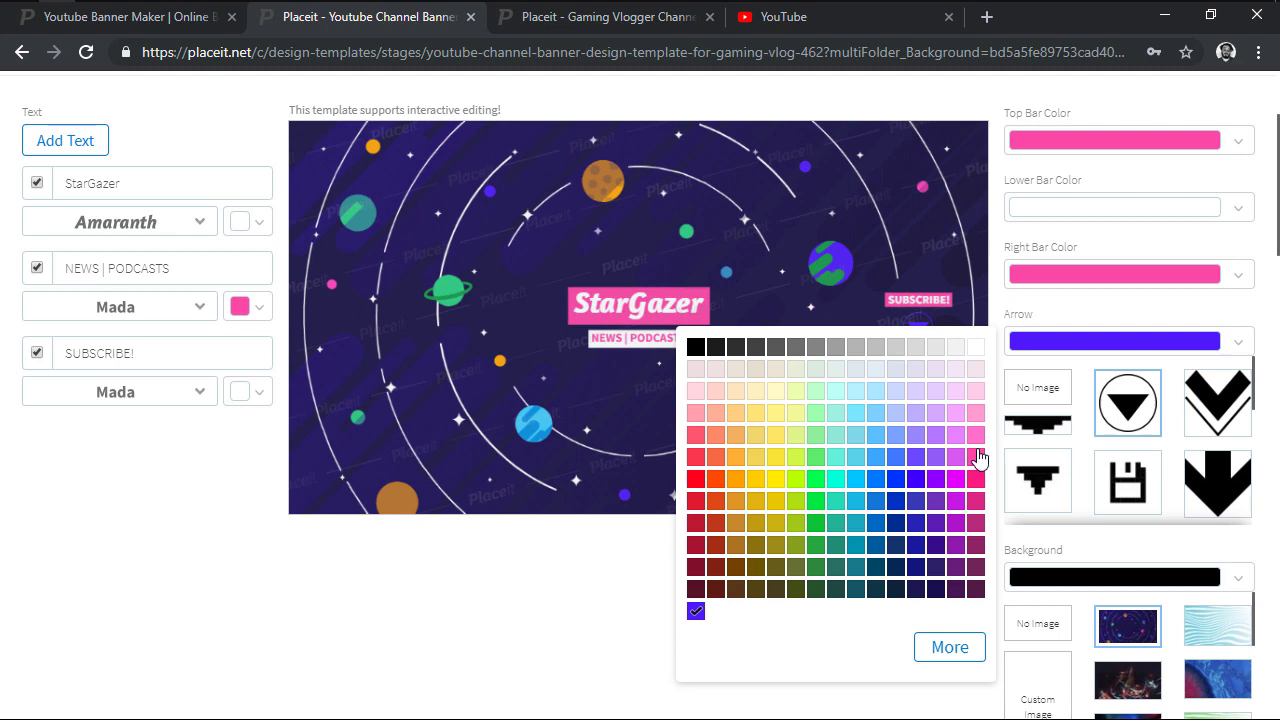
{"action": "left_click", "coordinate": [977, 452]}
{"action": "scroll", "coordinate": [1135, 421], "scroll_direction": "down", "scroll_amount": 1}
{"action": "left_click", "coordinate": [1132, 452]}
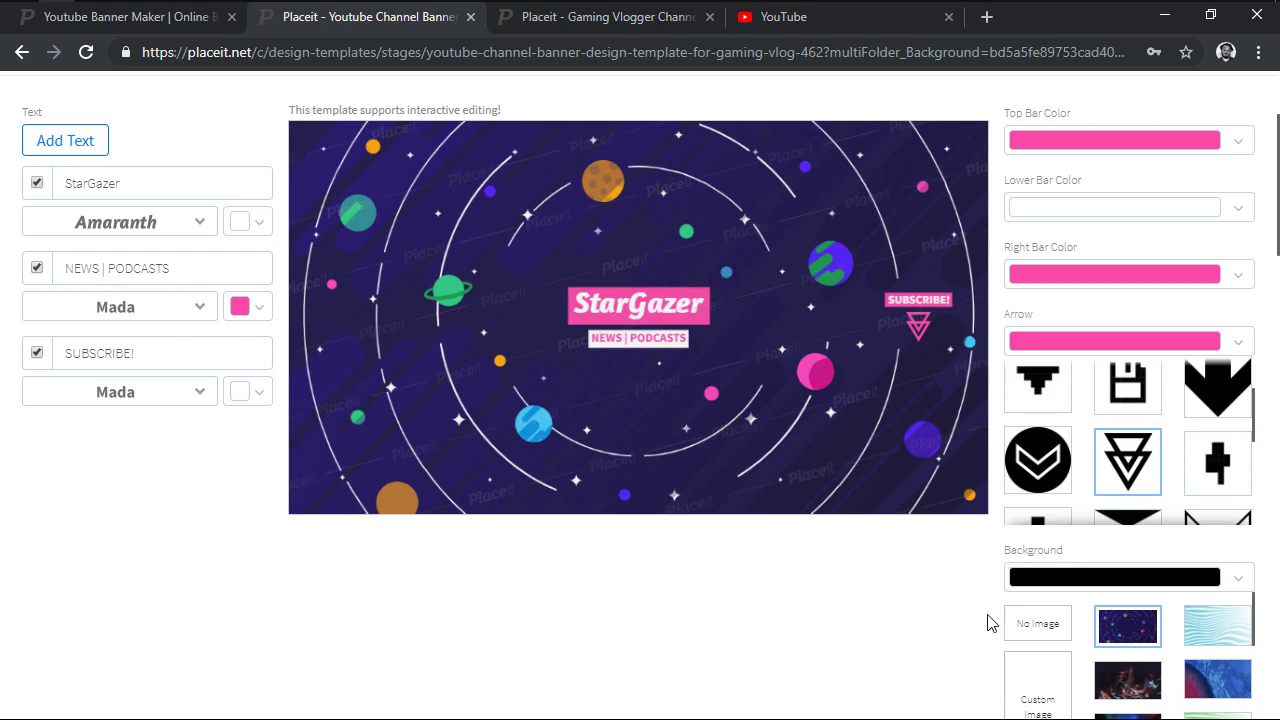
{"action": "scroll", "coordinate": [1134, 658], "scroll_direction": "down", "scroll_amount": 1}
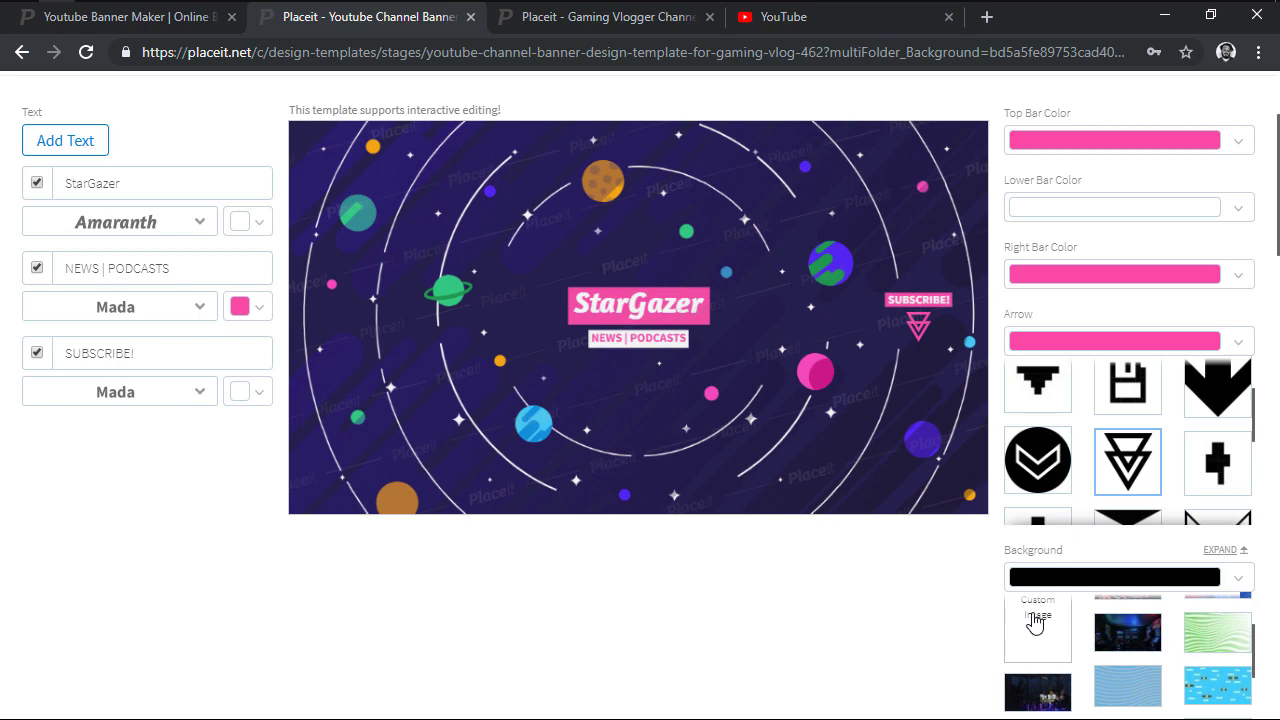
{"action": "scroll", "coordinate": [1120, 645], "scroll_direction": "up", "scroll_amount": 1}
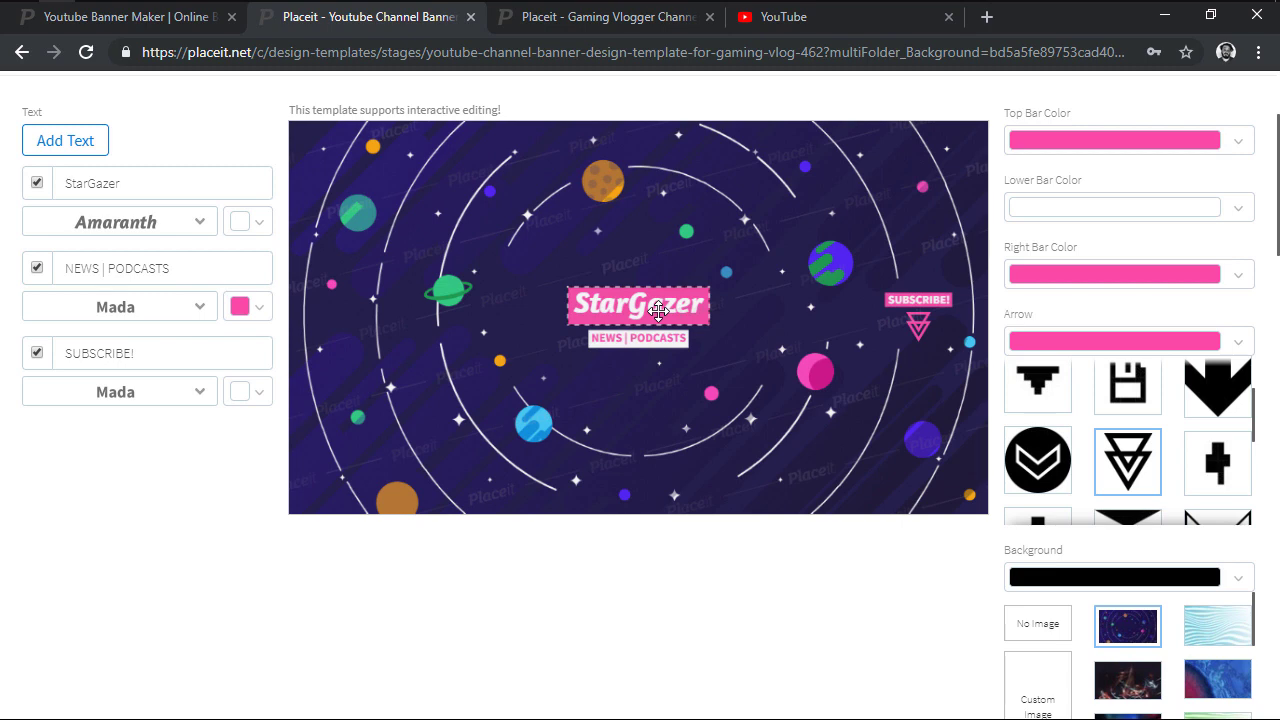
{"action": "left_click_drag", "start_coordinate": [658, 308], "coordinate": [655, 297]}
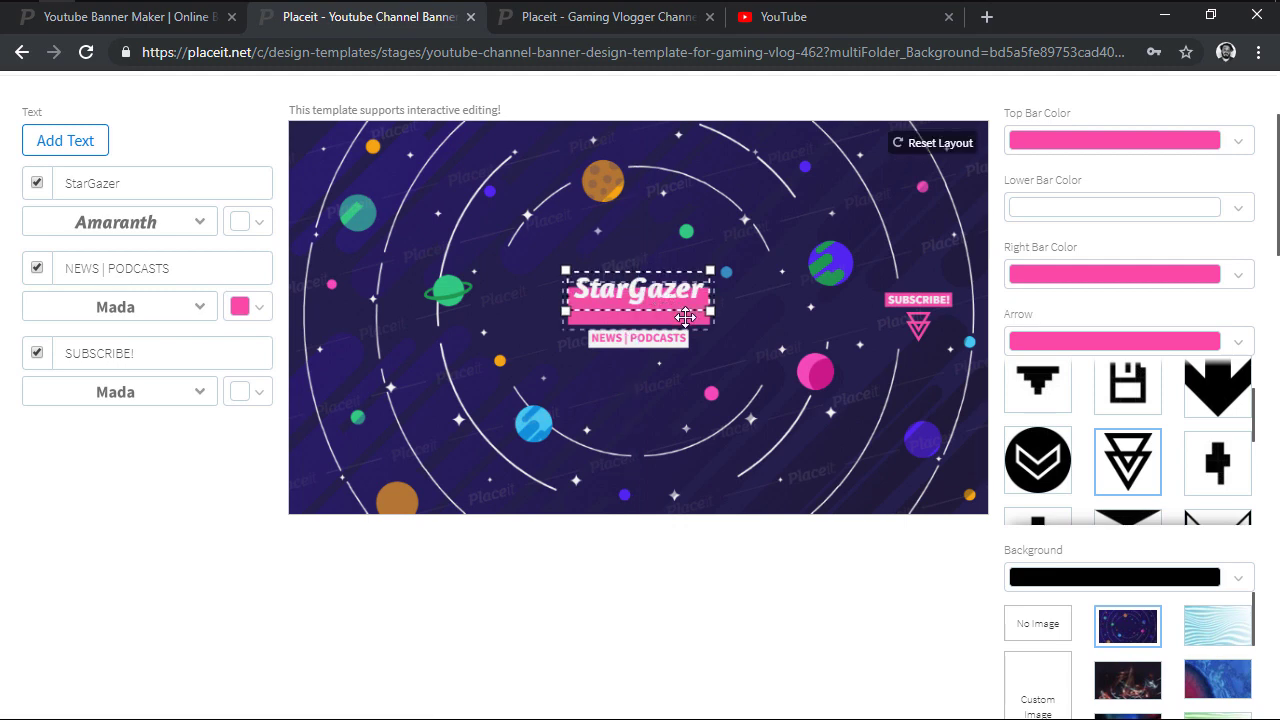
{"action": "left_click", "coordinate": [686, 317]}
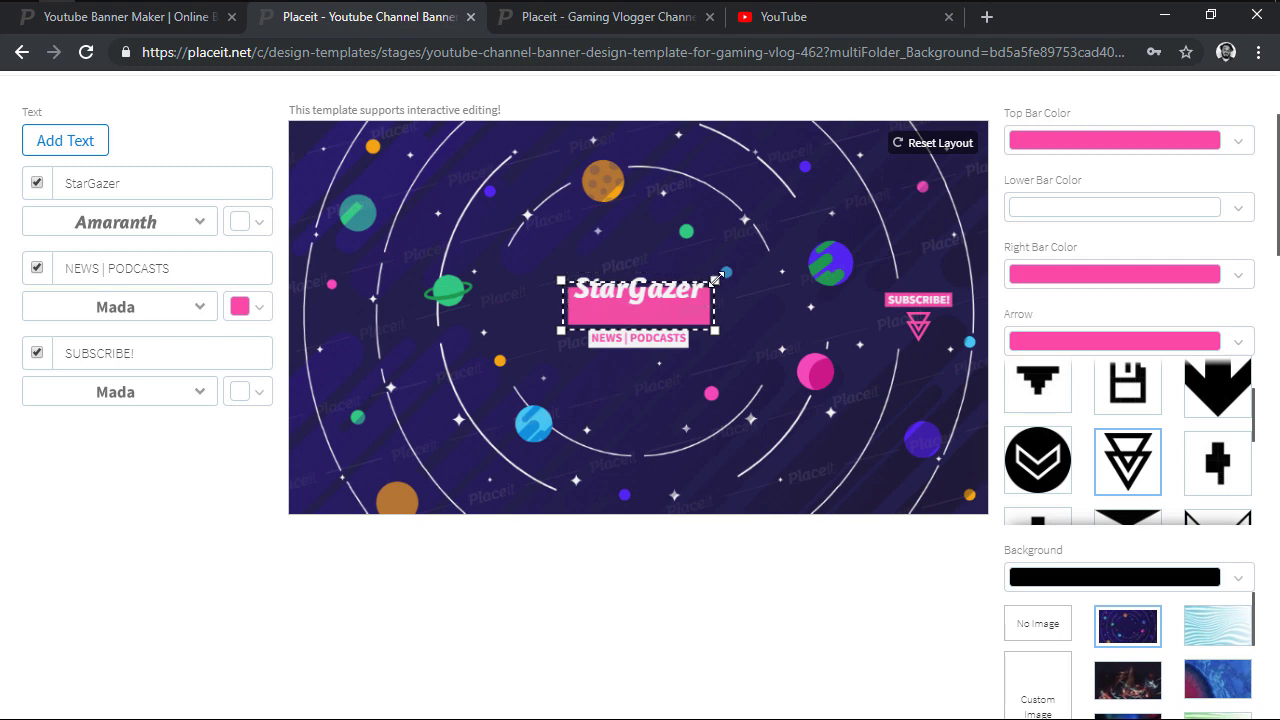
{"action": "mouse_move", "coordinate": [716, 279]}
{"action": "left_mouse_down"}
{"action": "mouse_move", "coordinate": [765, 243]}
{"action": "mouse_move", "coordinate": [720, 287]}
{"action": "left_mouse_up"}
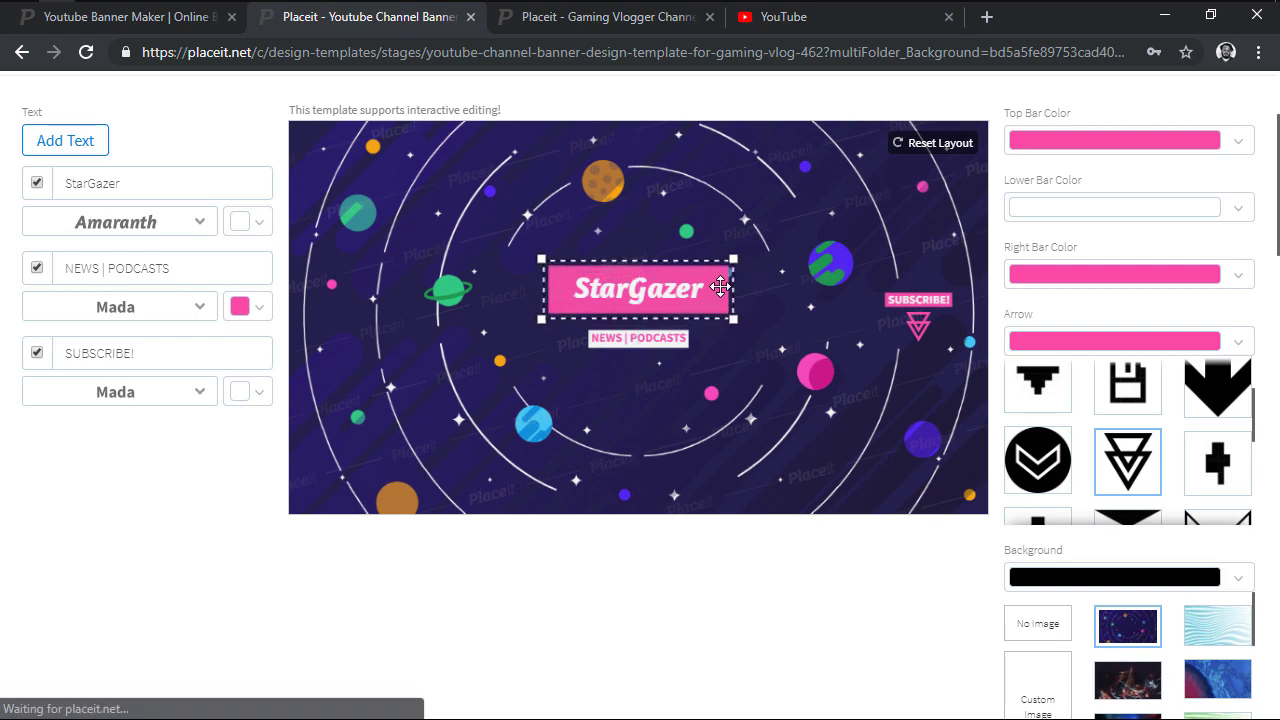
{"action": "left_click", "coordinate": [770, 298]}
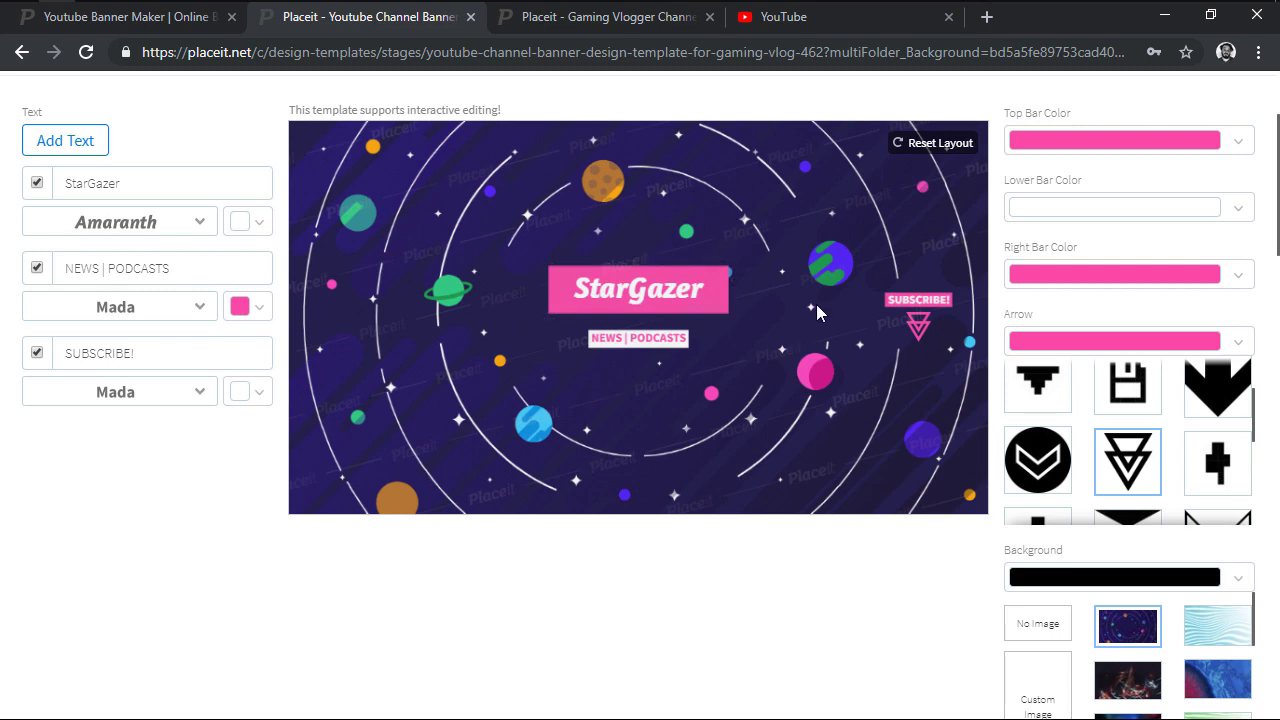
{"action": "left_click", "coordinate": [938, 147]}
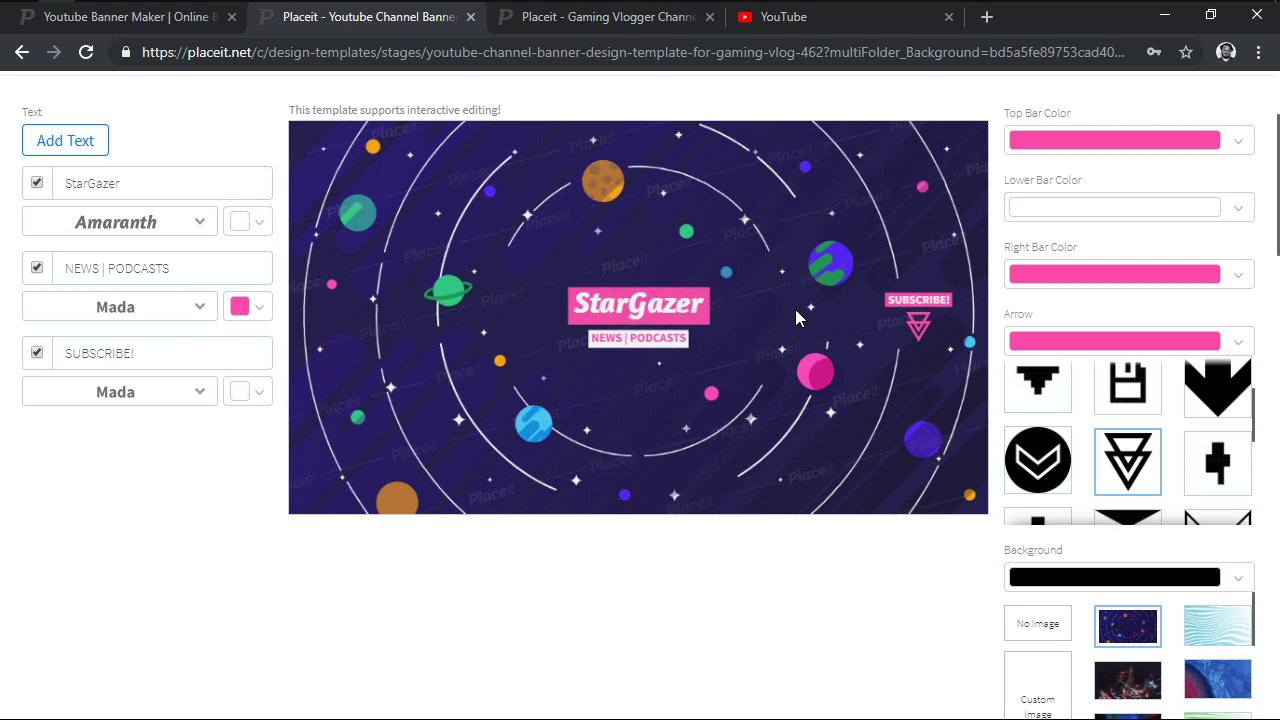
- Buy only this StarGazer banner template for $2 so the download is processed
{"action": "scroll", "coordinate": [796, 310], "scroll_direction": "up", "scroll_amount": 1}
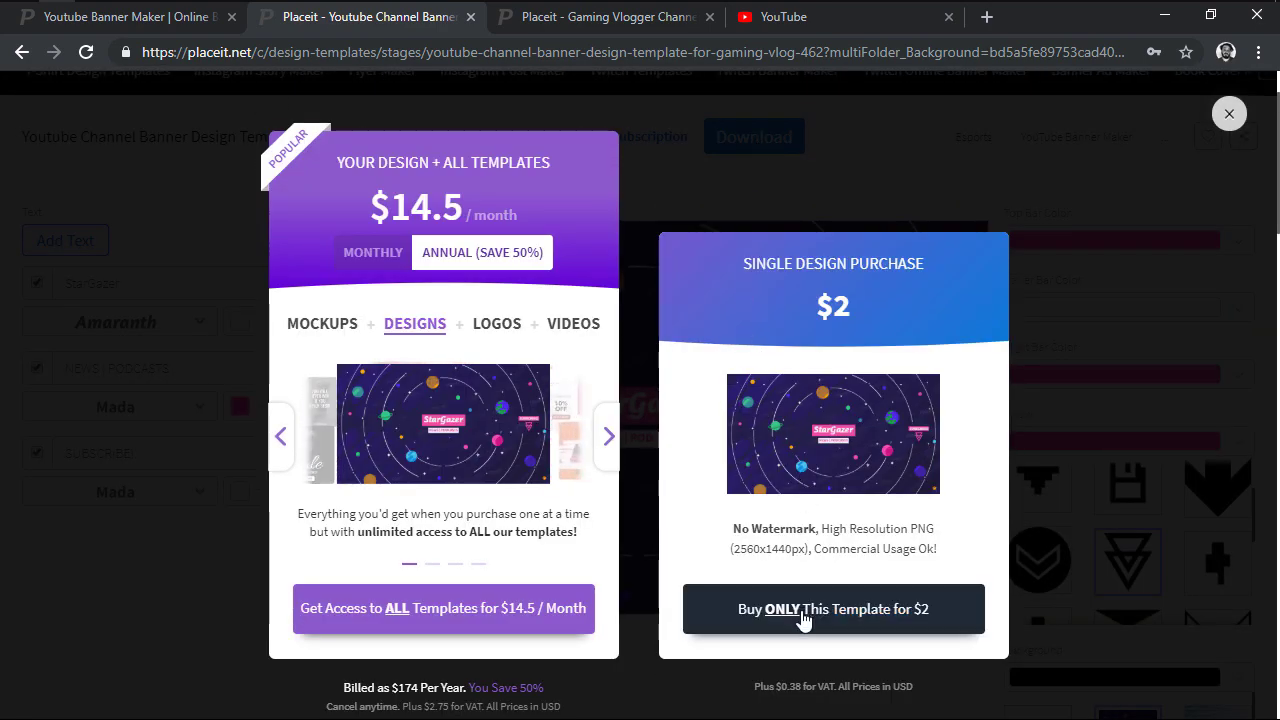
{"action": "left_click", "coordinate": [803, 620]}
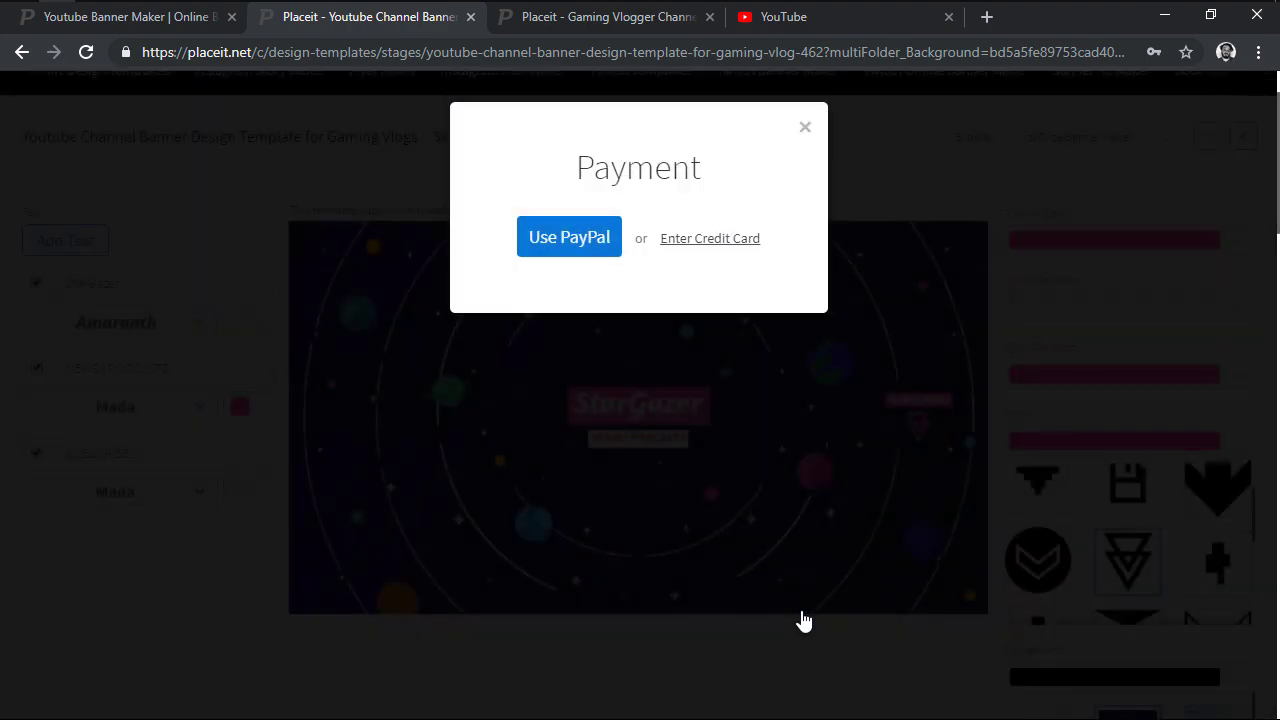
{"action": "scroll", "coordinate": [763, 402], "scroll_direction": "up", "scroll_amount": 1}
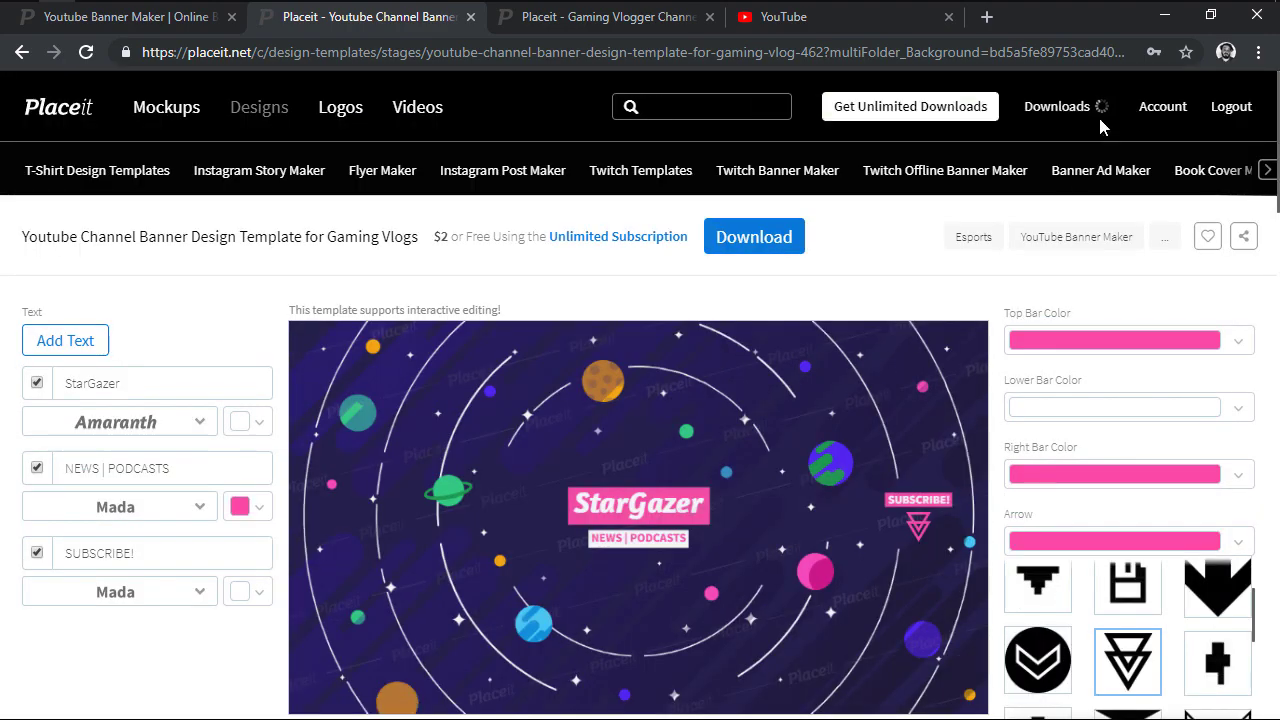
- Download the processed banner as youtube-template-no-1
{"action": "left_click", "coordinate": [1145, 111]}
{"action": "type", "text": "youtube-template-no-1"}
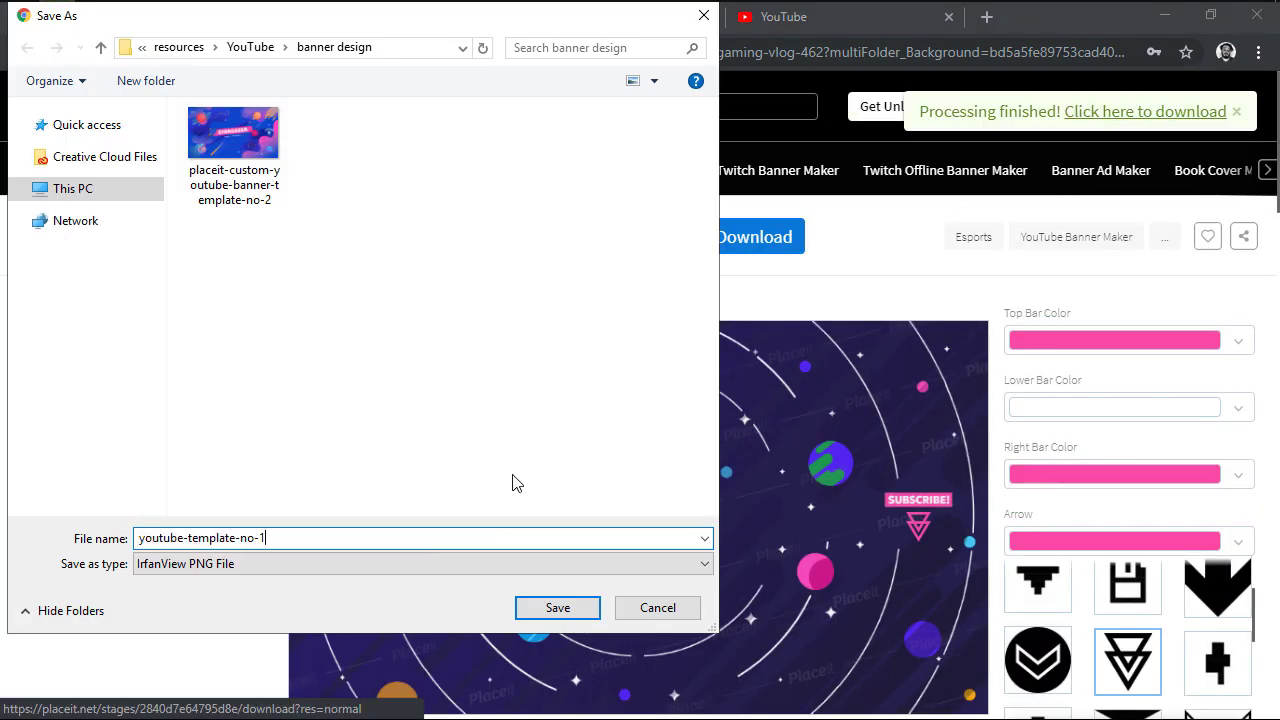
{"action": "key", "text": "Return"}
- Locate youtube-template-no-1.png in its folder, preview it in Photos, then close the windows
{"action": "left_click", "coordinate": [208, 694]}
{"action": "left_click", "coordinate": [260, 626]}
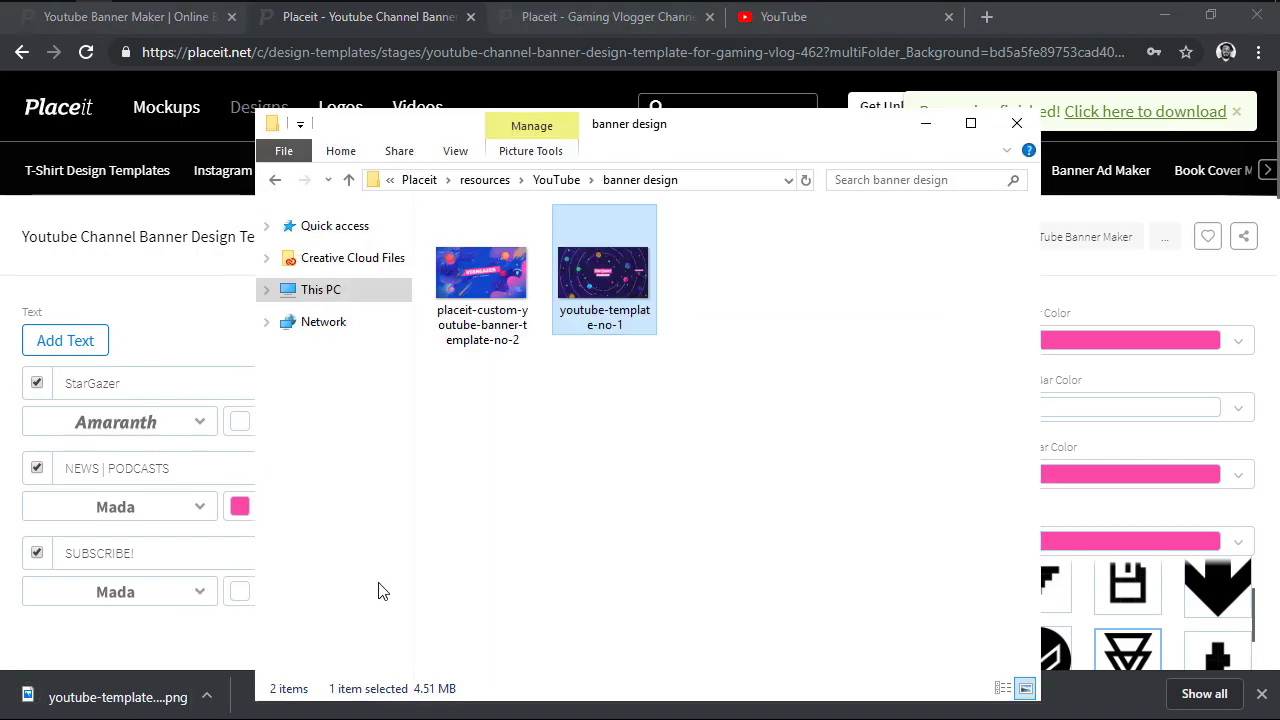
{"action": "right_click", "coordinate": [600, 300]}
{"action": "left_click", "coordinate": [675, 185]}
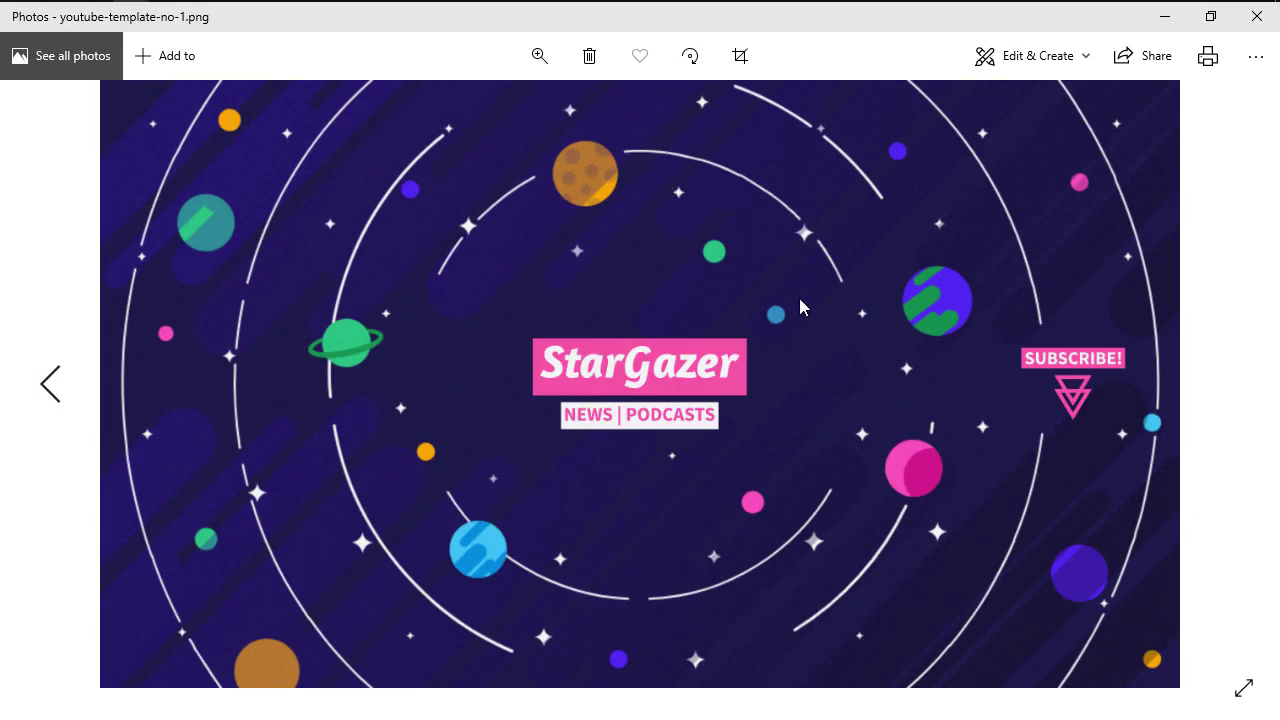
{"action": "left_click", "coordinate": [1257, 16]}
{"action": "left_click", "coordinate": [928, 120]}
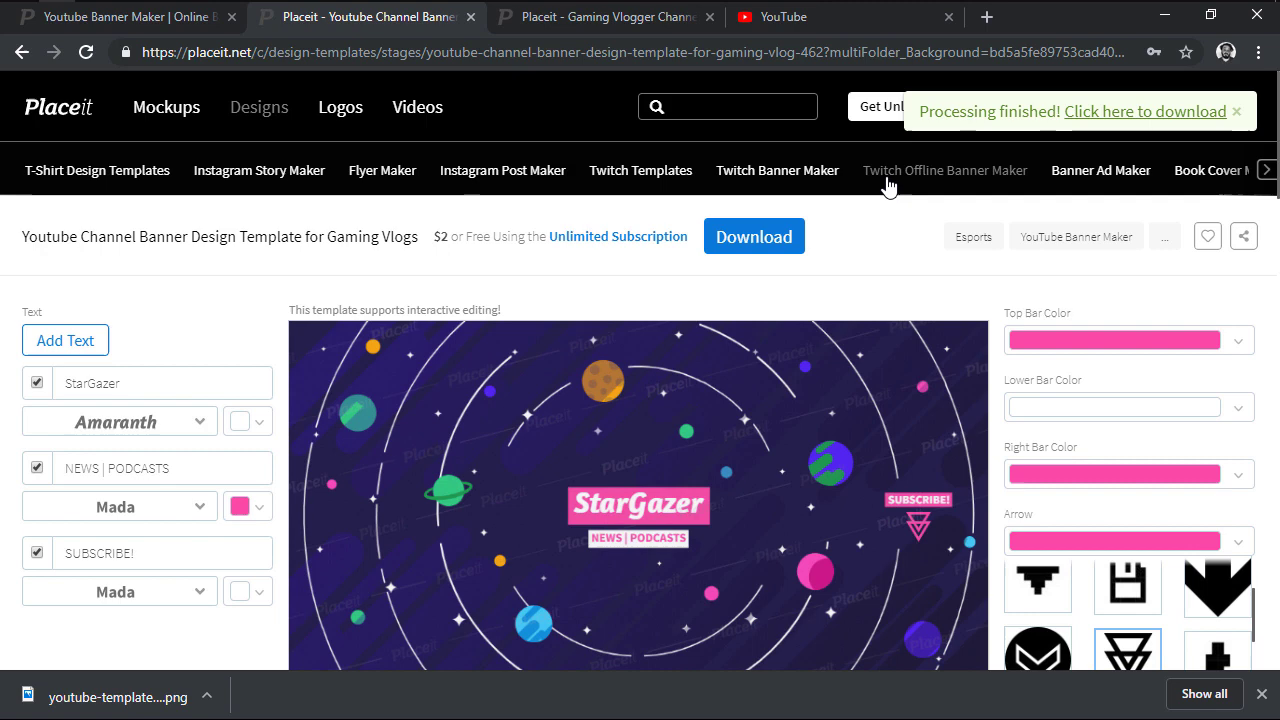
- Go to YouTube and open Your channel from the account avatar menu
{"action": "left_click", "coordinate": [820, 16]}
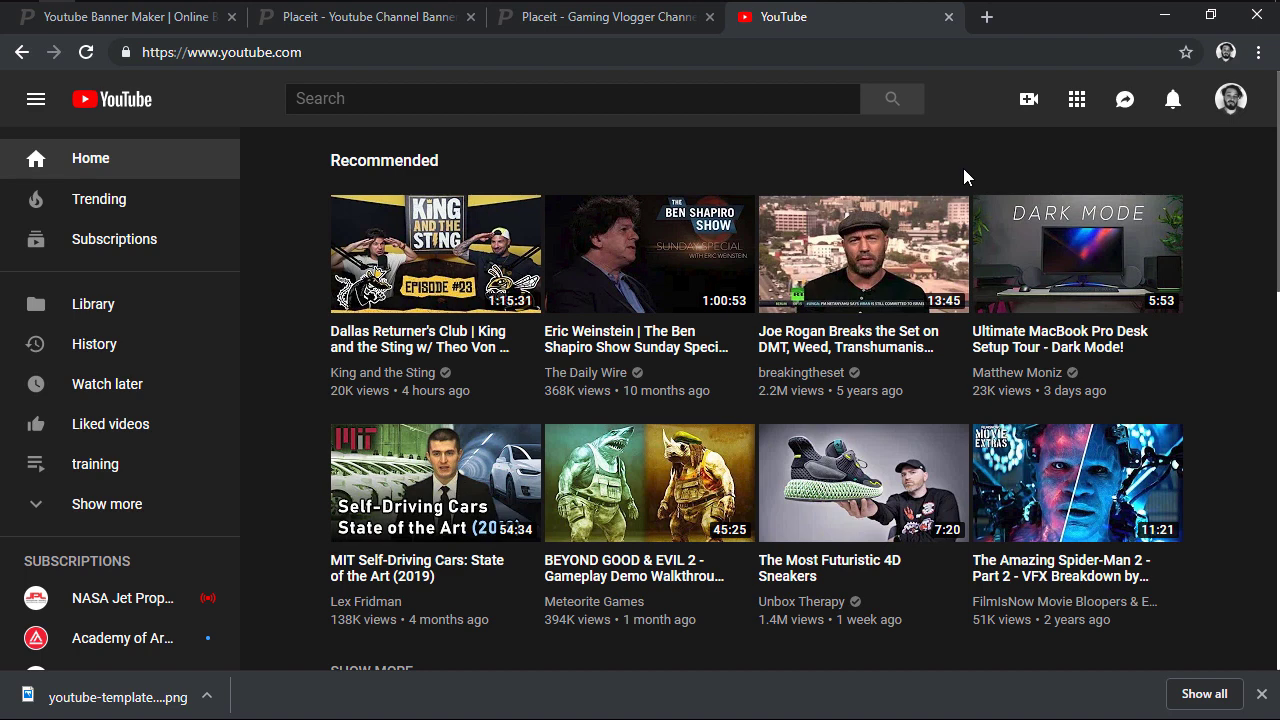
{"action": "left_click", "coordinate": [1236, 108]}
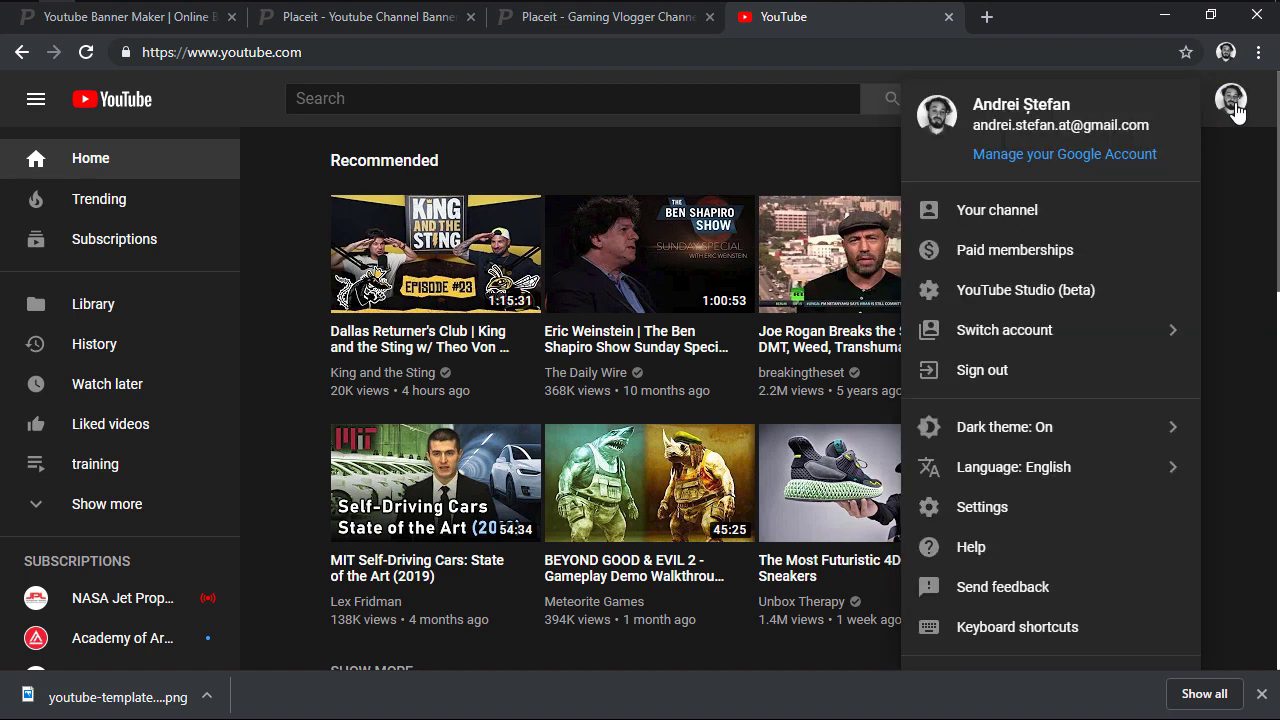
{"action": "left_click", "coordinate": [1000, 214]}
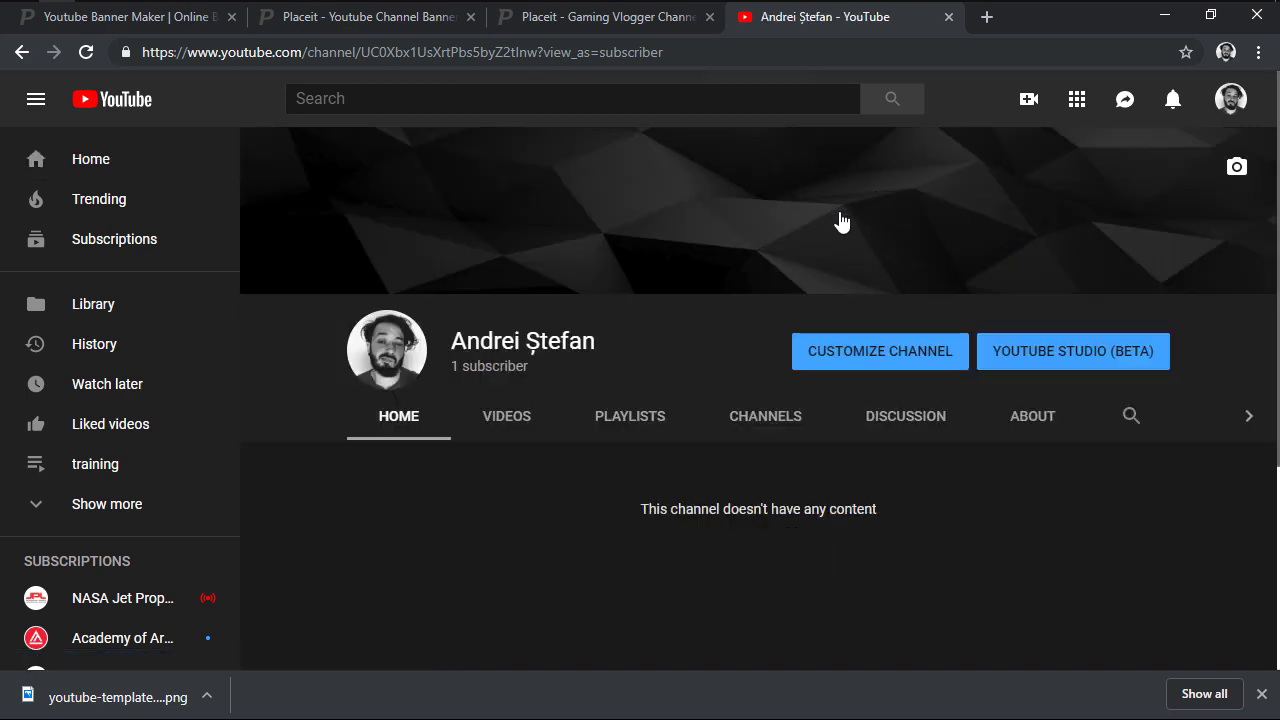
- Upload youtube-template-no-1 from the computer as the channel banner art and confirm it
{"action": "left_click", "coordinate": [871, 234]}
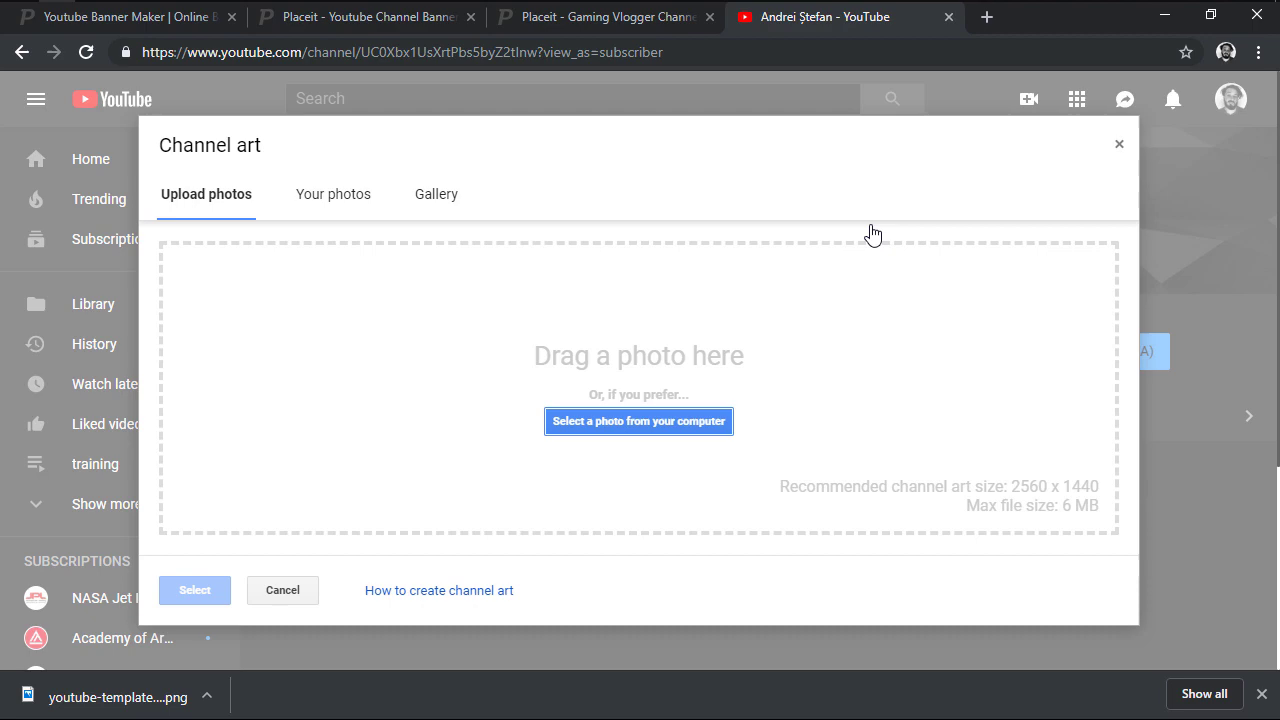
{"action": "left_click", "coordinate": [677, 421]}
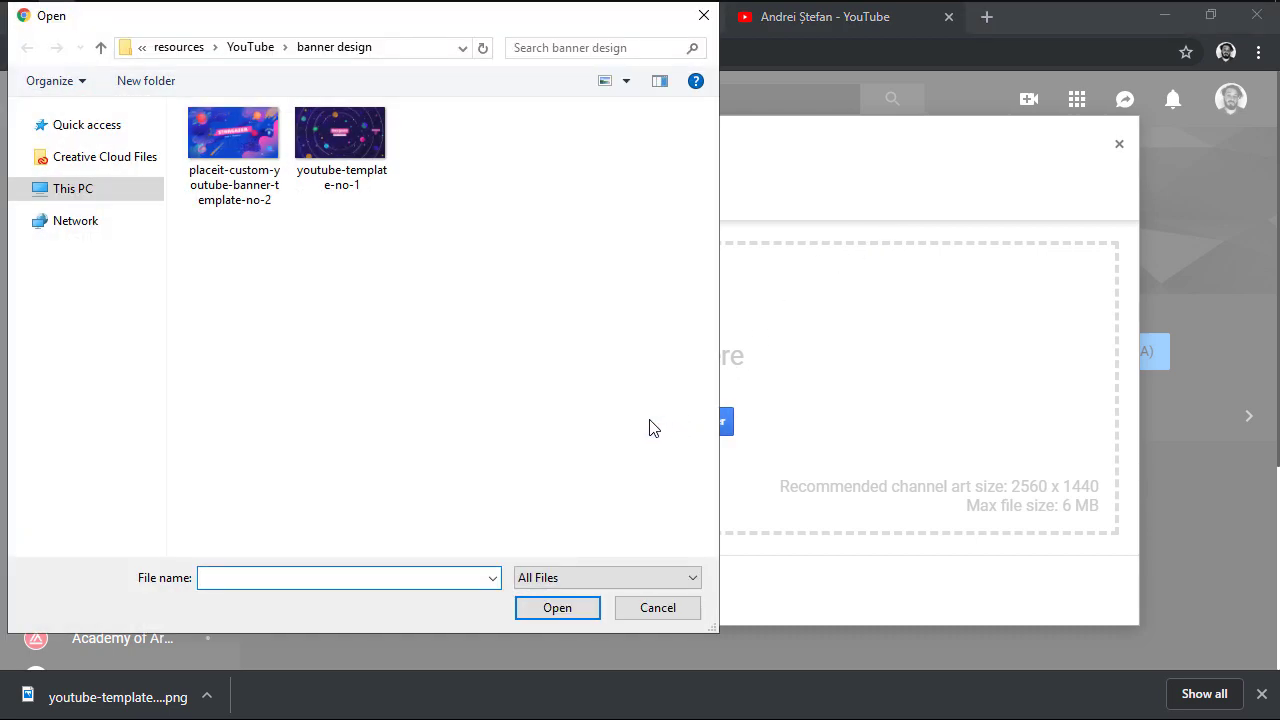
{"action": "left_click", "coordinate": [350, 143]}
{"action": "double_click", "coordinate": [350, 143]}
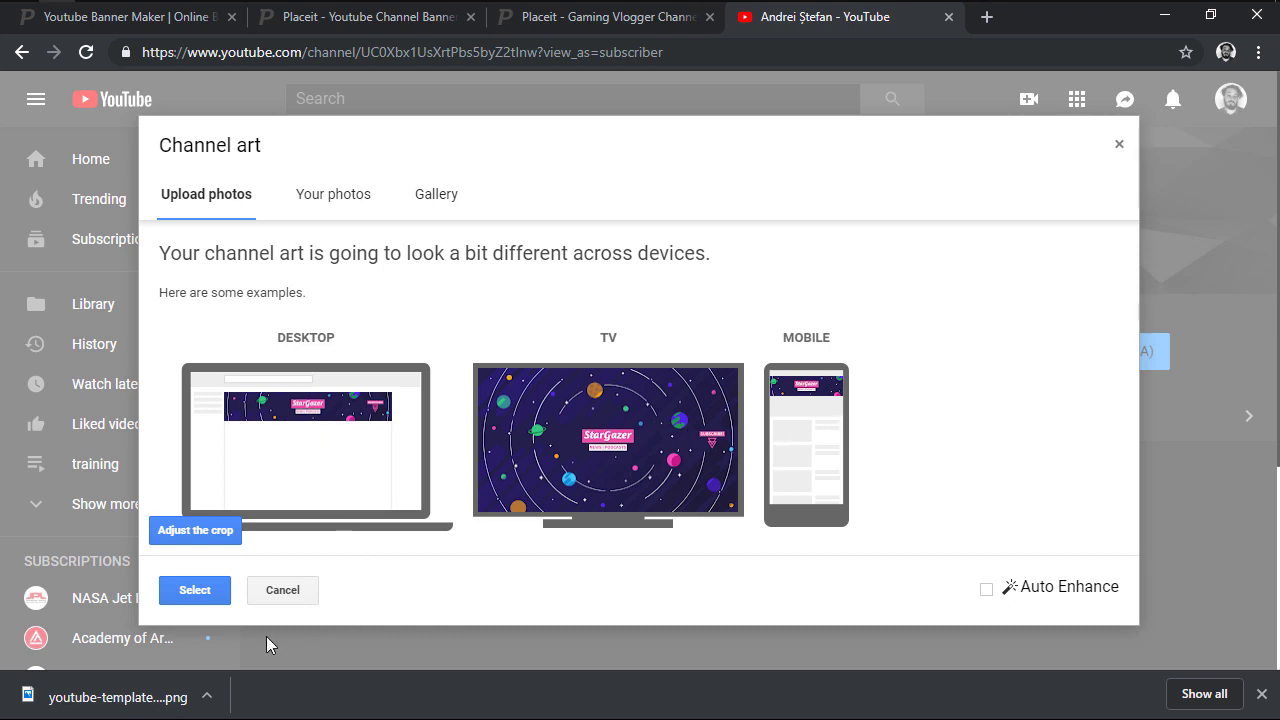
{"action": "left_click", "coordinate": [195, 590]}
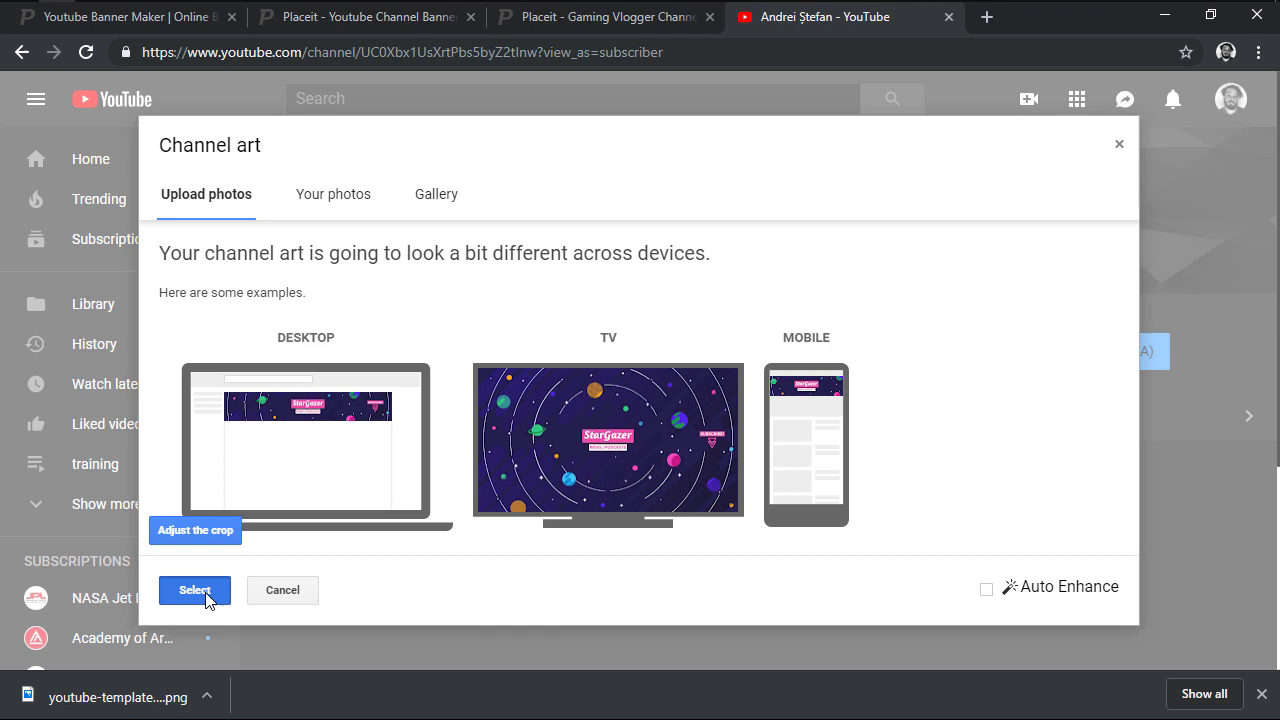